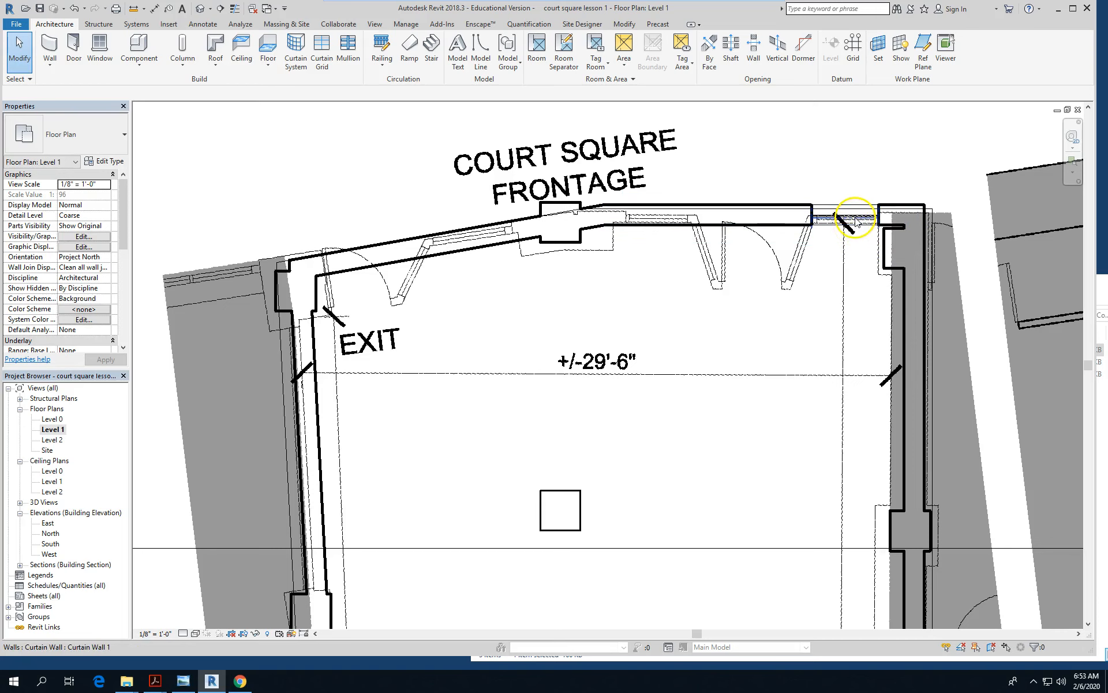
Step: Switch to the Google Maps Street View of 27 Court Square and examine the storefront windows and doors of the facade
{"action": "scroll", "coordinate": [450, 385], "scroll_direction": "down", "scroll_amount": 2}
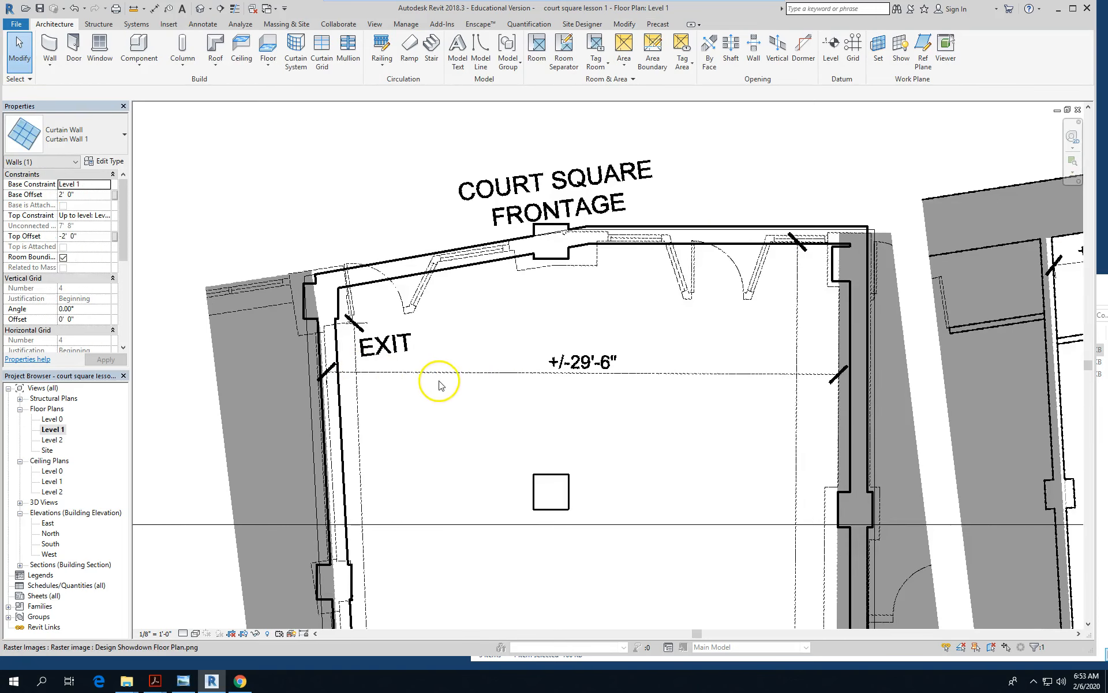
{"action": "key", "text": "Escape"}
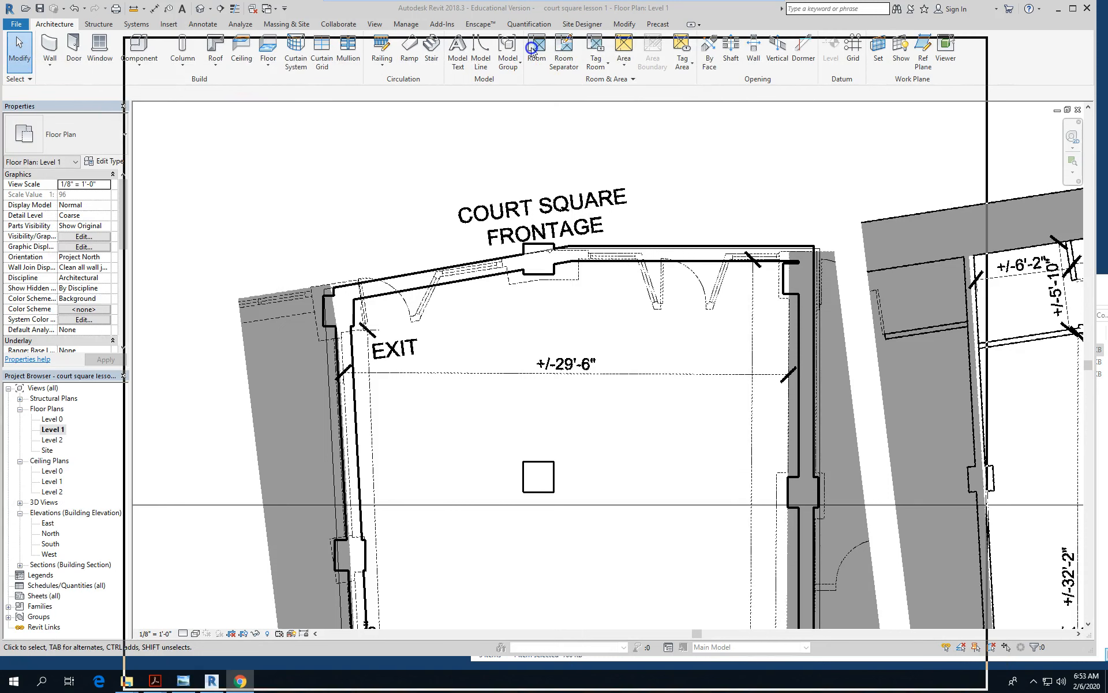
{"action": "key", "text": "alt+Tab"}
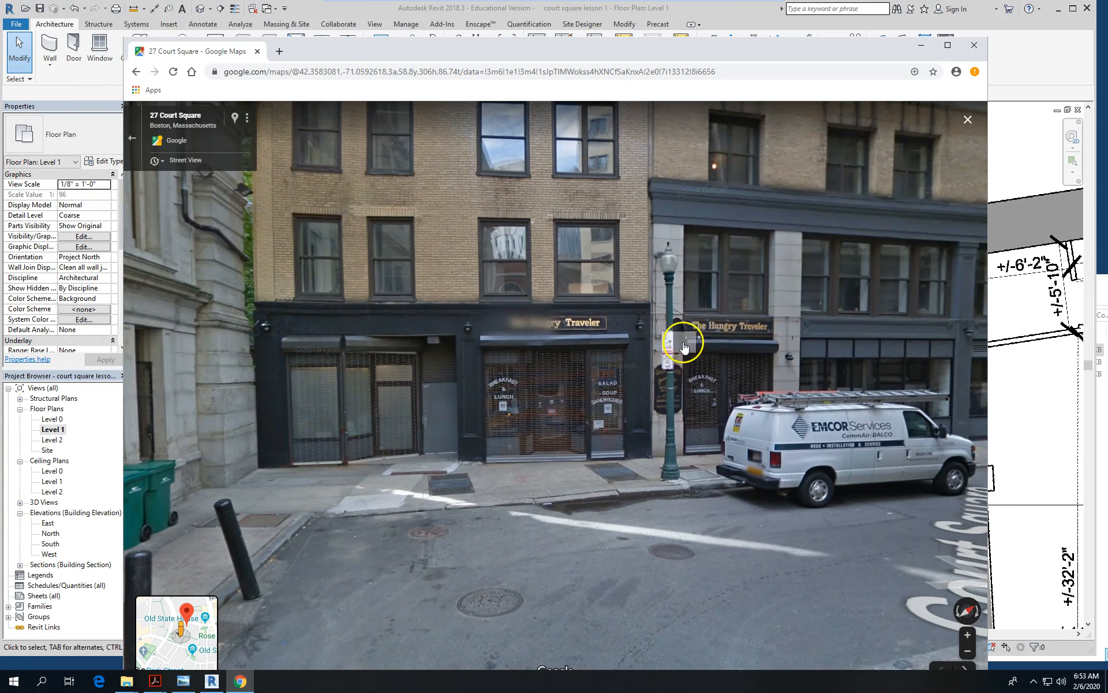
{"action": "left_click", "coordinate": [727, 346]}
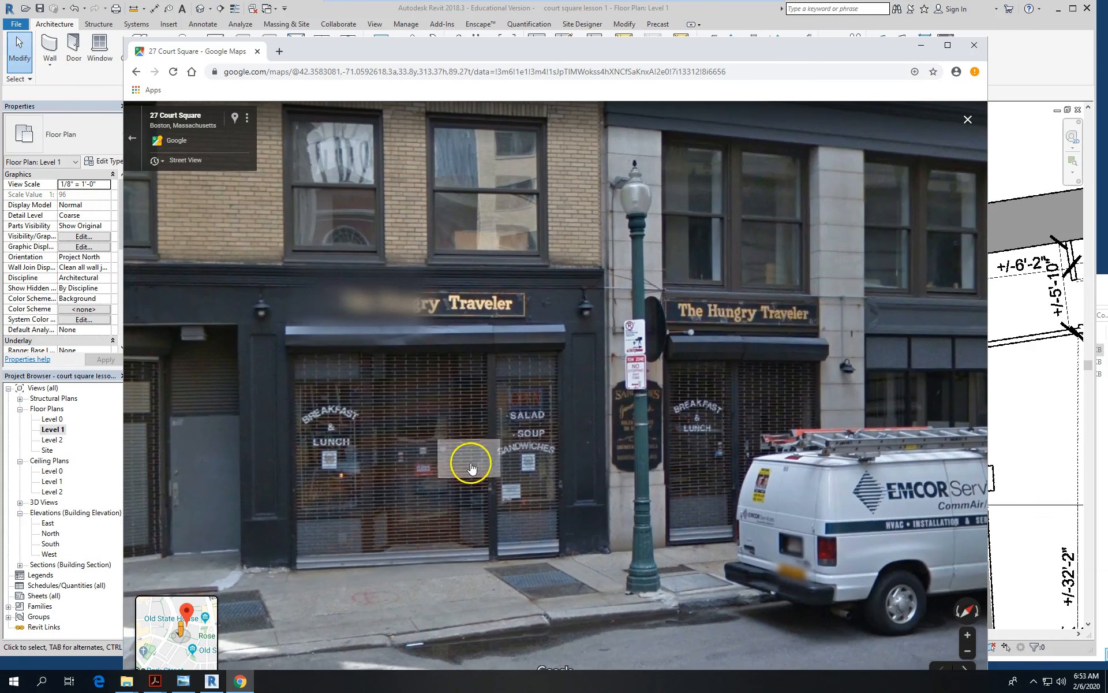
{"action": "scroll", "coordinate": [415, 433], "scroll_direction": "down", "scroll_amount": 2}
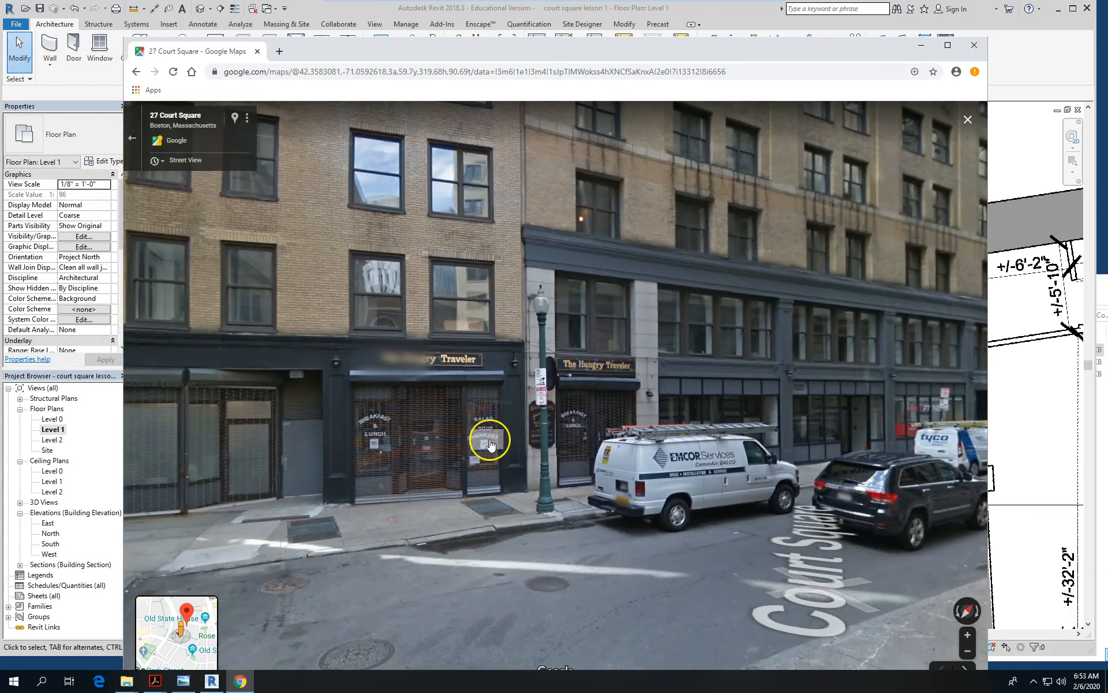
{"action": "scroll", "coordinate": [491, 444], "scroll_direction": "up", "scroll_amount": 2}
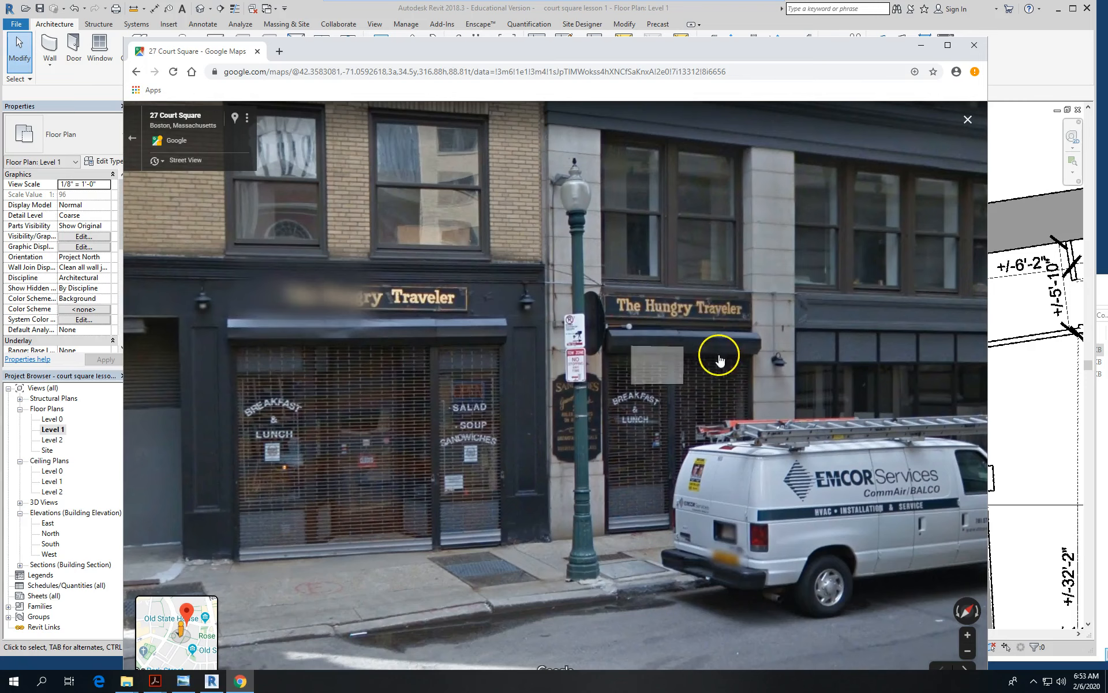
{"action": "scroll", "coordinate": [566, 424], "scroll_direction": "down", "scroll_amount": 3}
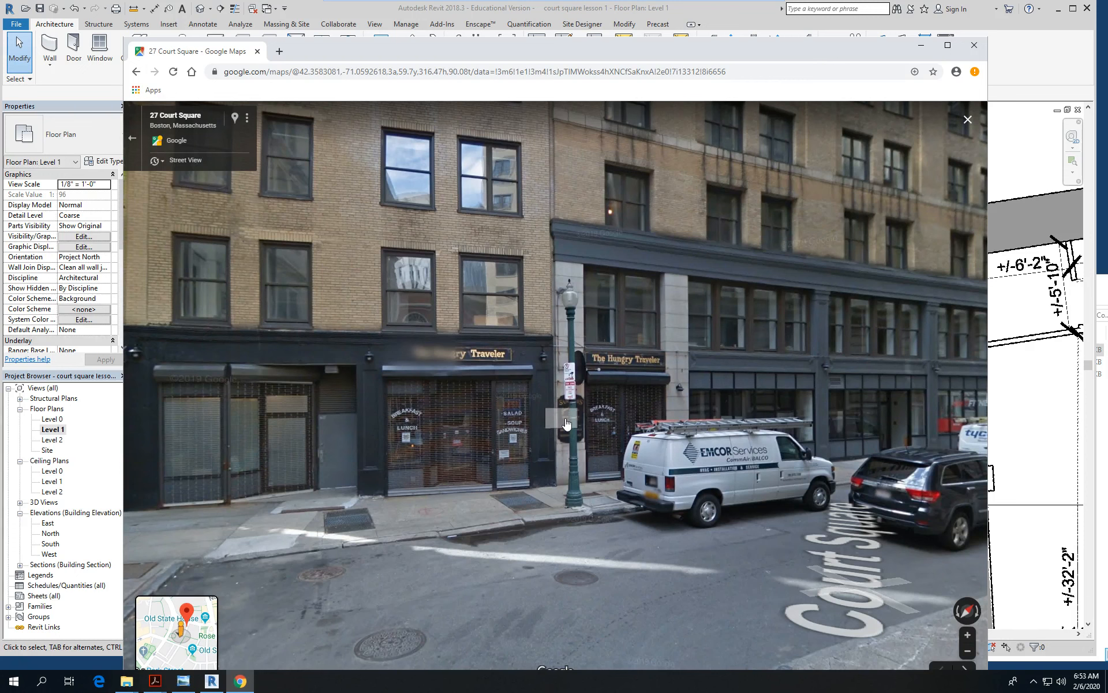
{"action": "left_click", "coordinate": [559, 396]}
{"action": "left_click", "coordinate": [591, 434]}
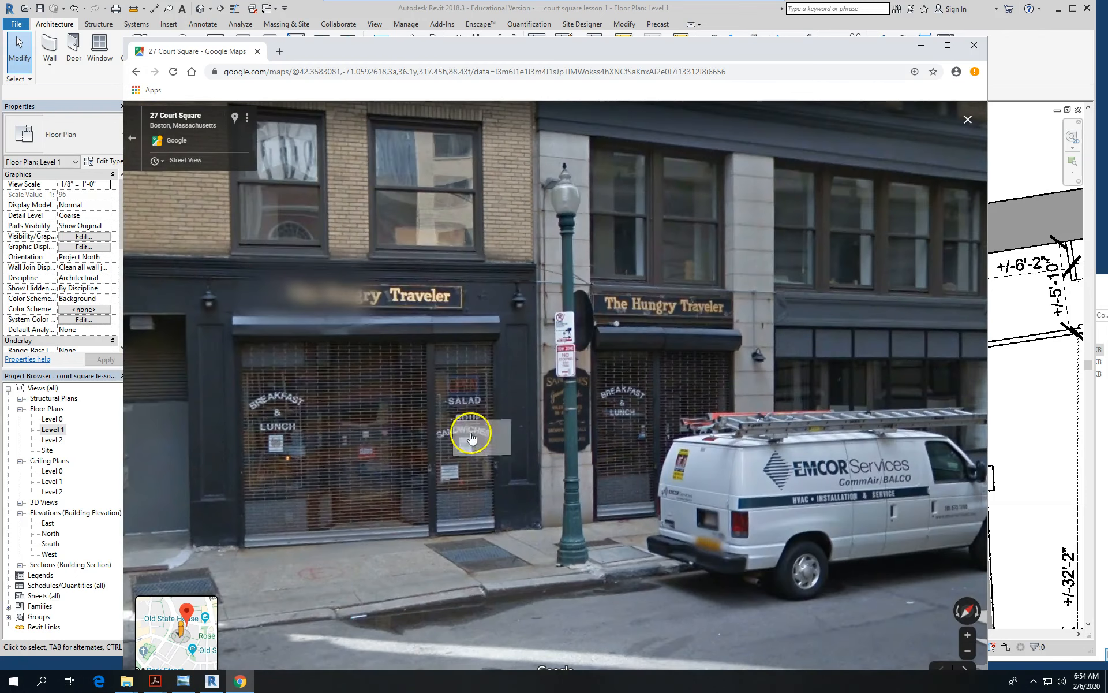
Step: Return to Revit and examine the Court Square frontage walls and column against the underlying floor plan image
{"action": "left_click", "coordinate": [1036, 47]}
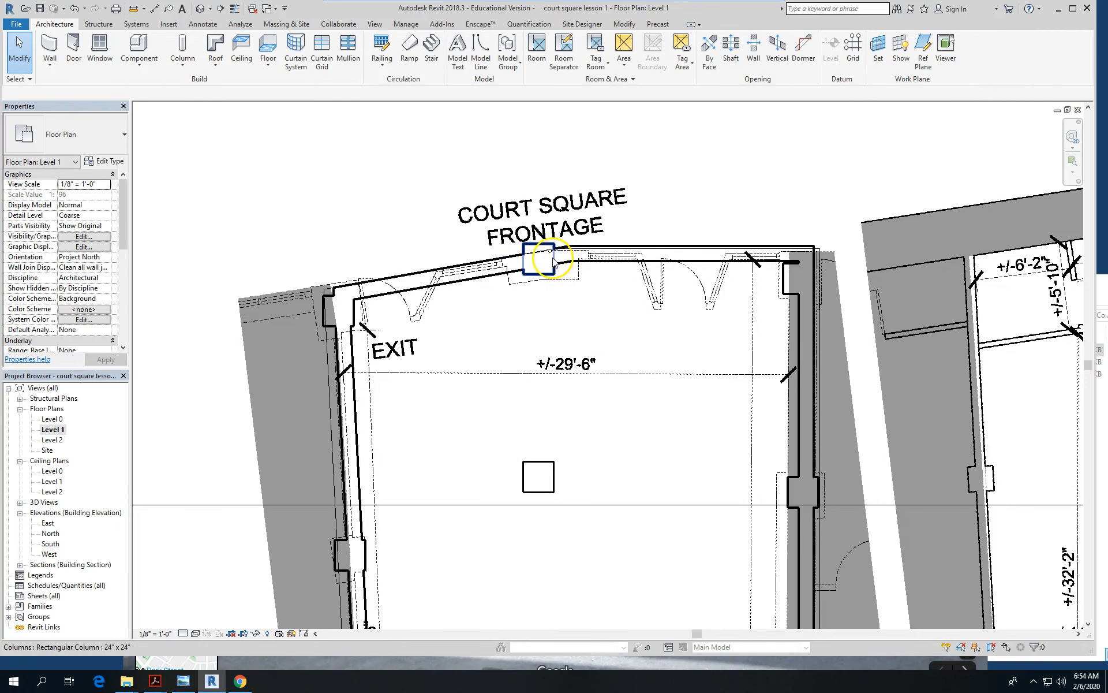
{"action": "scroll", "coordinate": [542, 282], "scroll_direction": "up", "scroll_amount": 2}
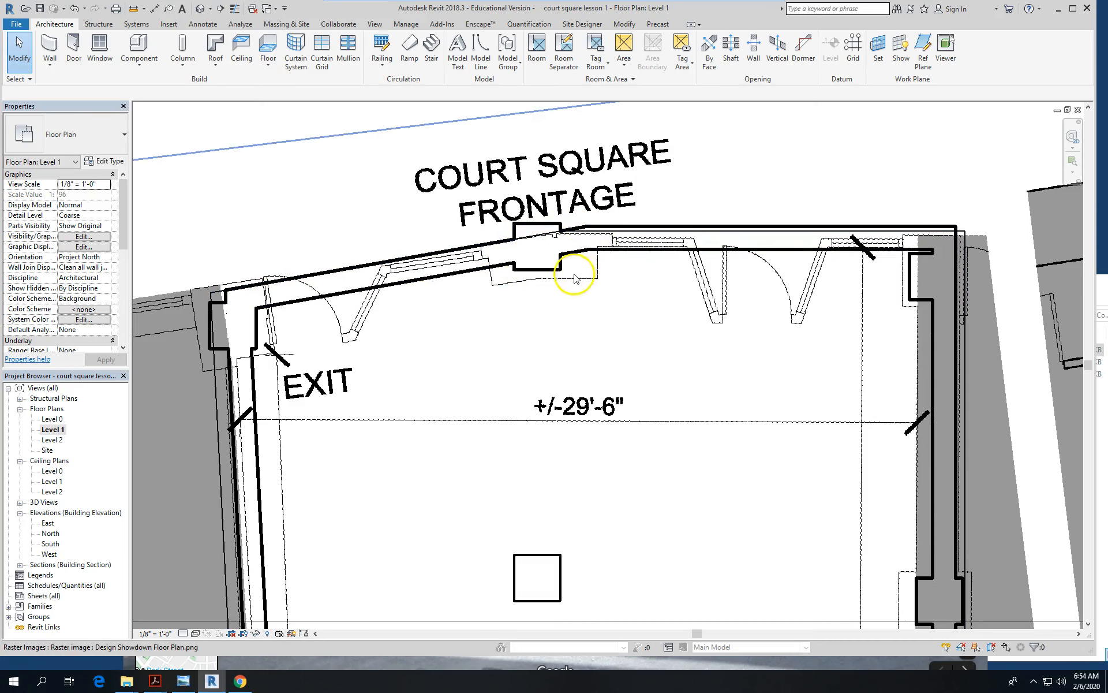
{"action": "scroll", "coordinate": [469, 276], "scroll_direction": "down", "scroll_amount": 1}
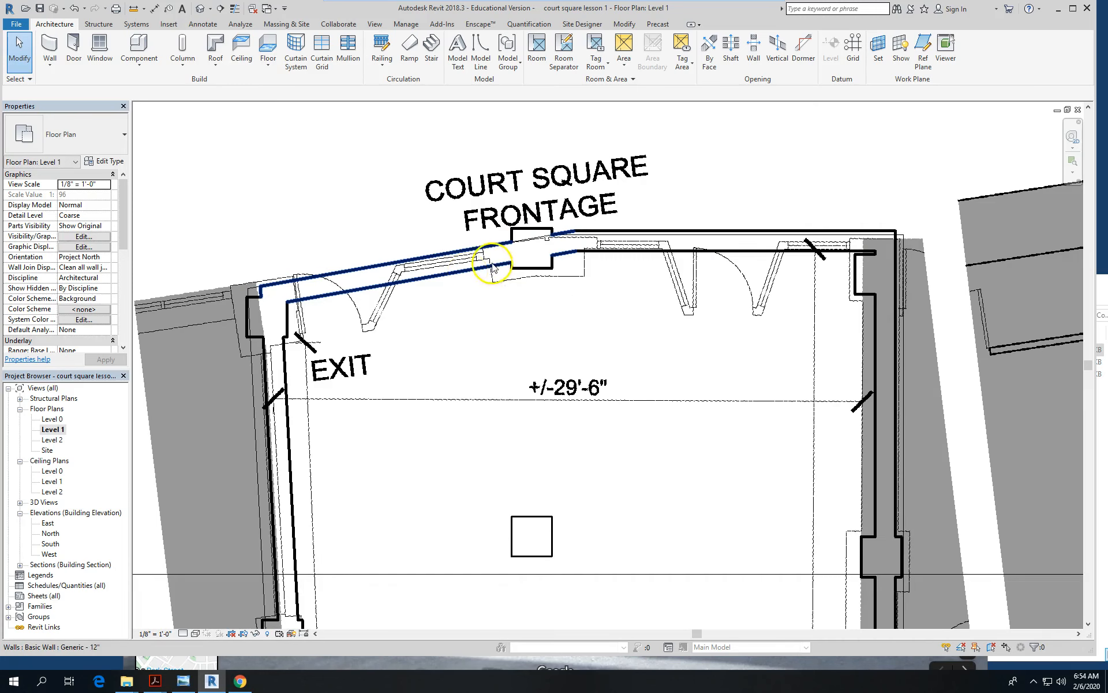
{"action": "scroll", "coordinate": [551, 265], "scroll_direction": "up", "scroll_amount": 1}
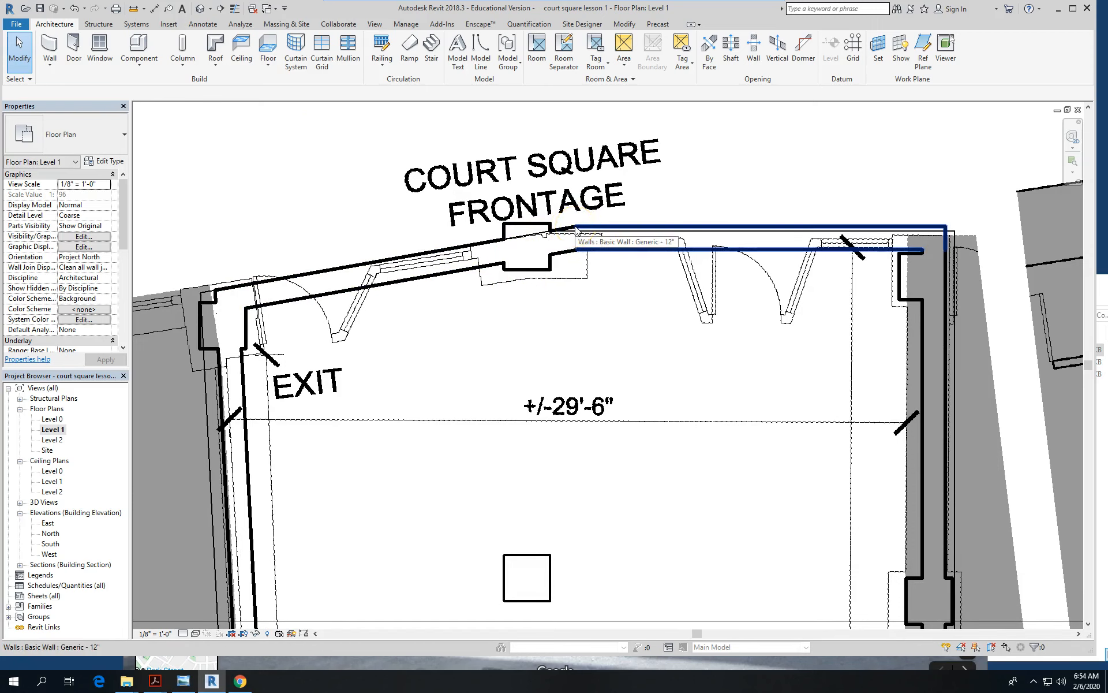
{"action": "left_click", "coordinate": [568, 296]}
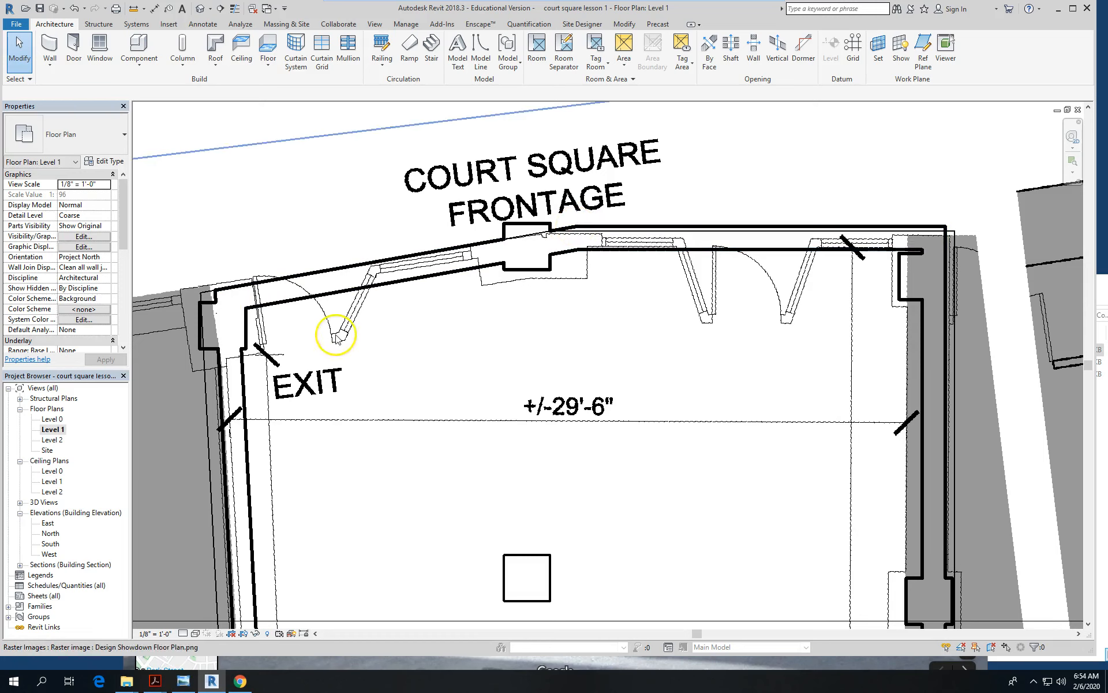
{"action": "left_click", "coordinate": [187, 127]}
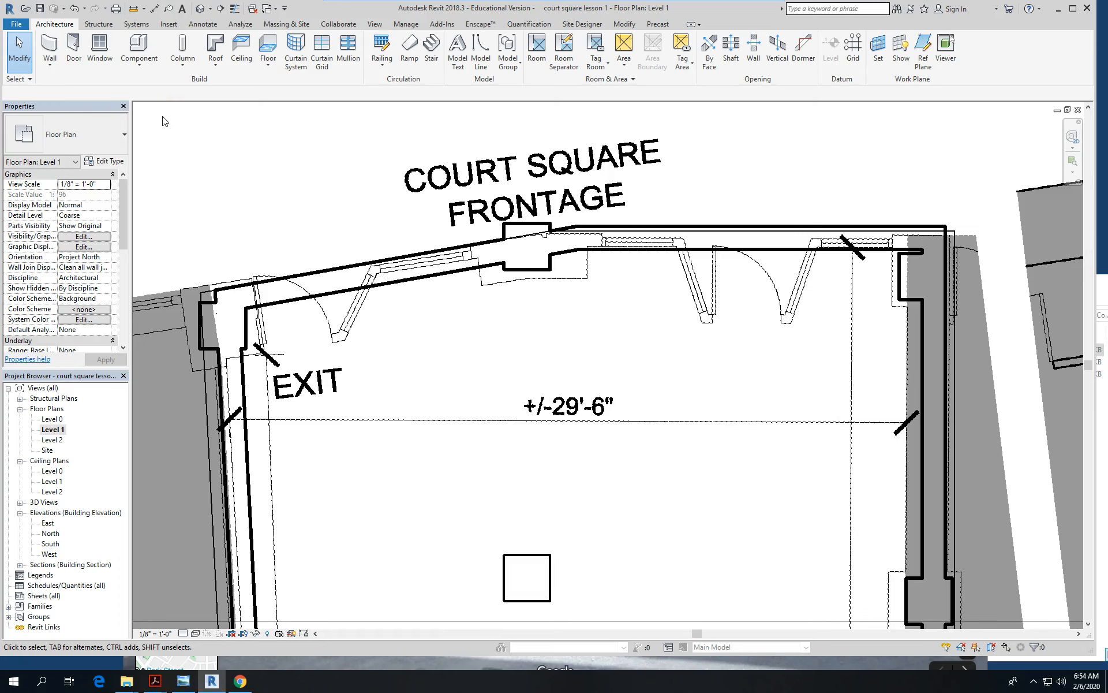
{"action": "scroll", "coordinate": [450, 219], "scroll_direction": "down", "scroll_amount": 1}
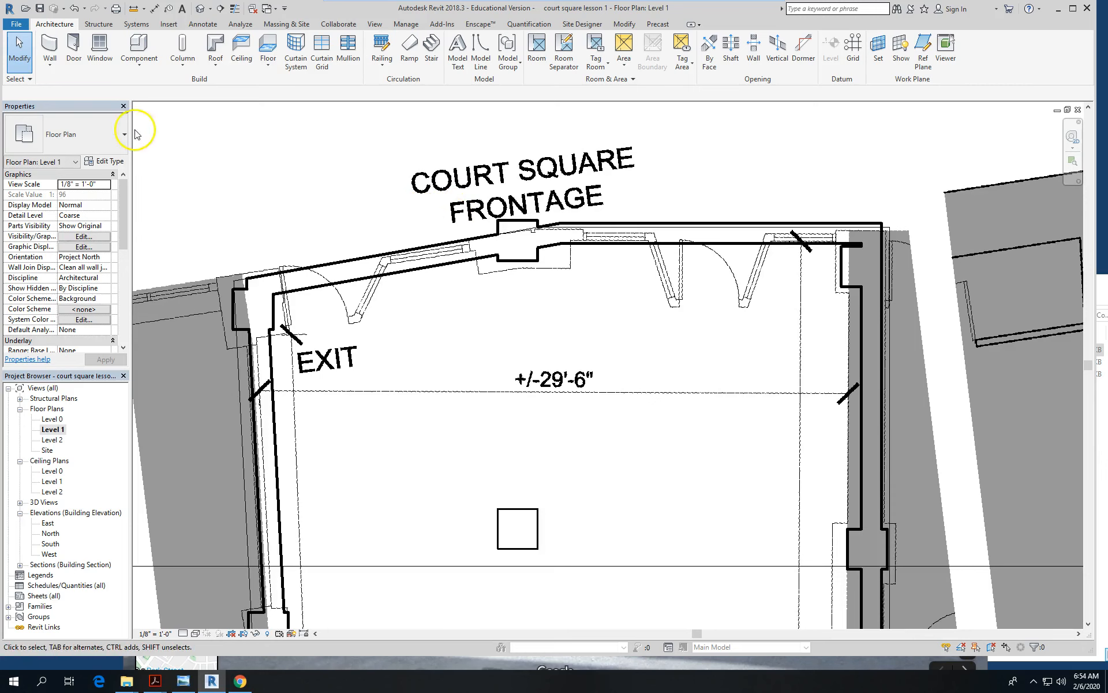
Step: Check the Curtain Wall 1 type properties and embed a curtain wall about 4'-6" long in the angled frontage wall beside the column
{"action": "left_click", "coordinate": [50, 49]}
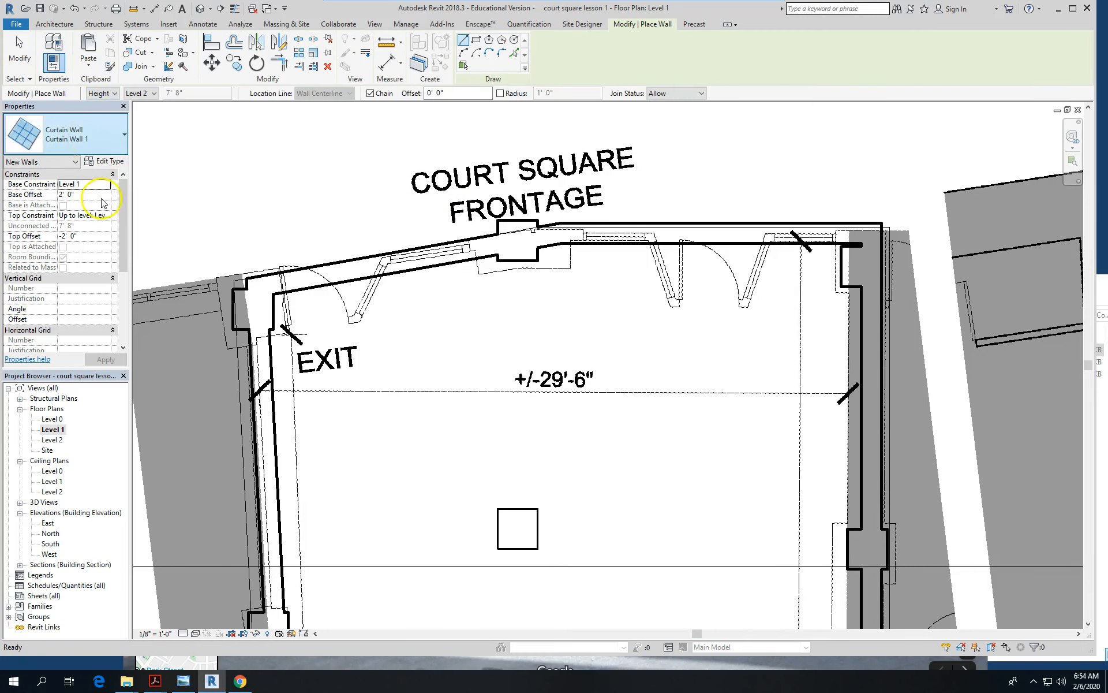
{"action": "left_click", "coordinate": [110, 161]}
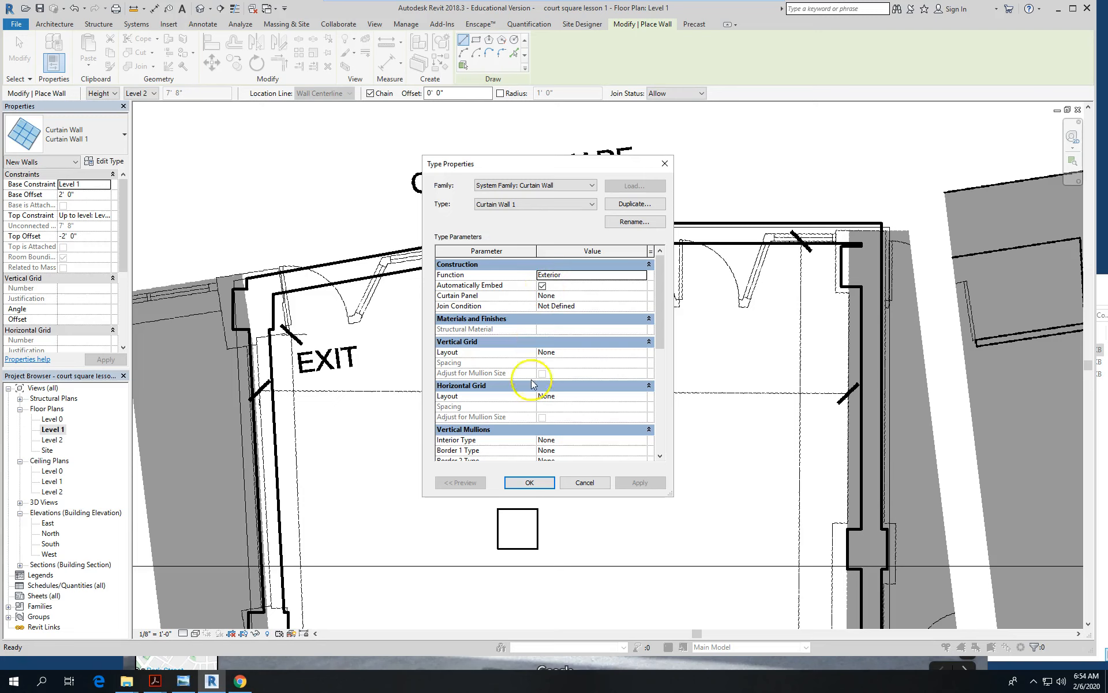
{"action": "left_click", "coordinate": [530, 483]}
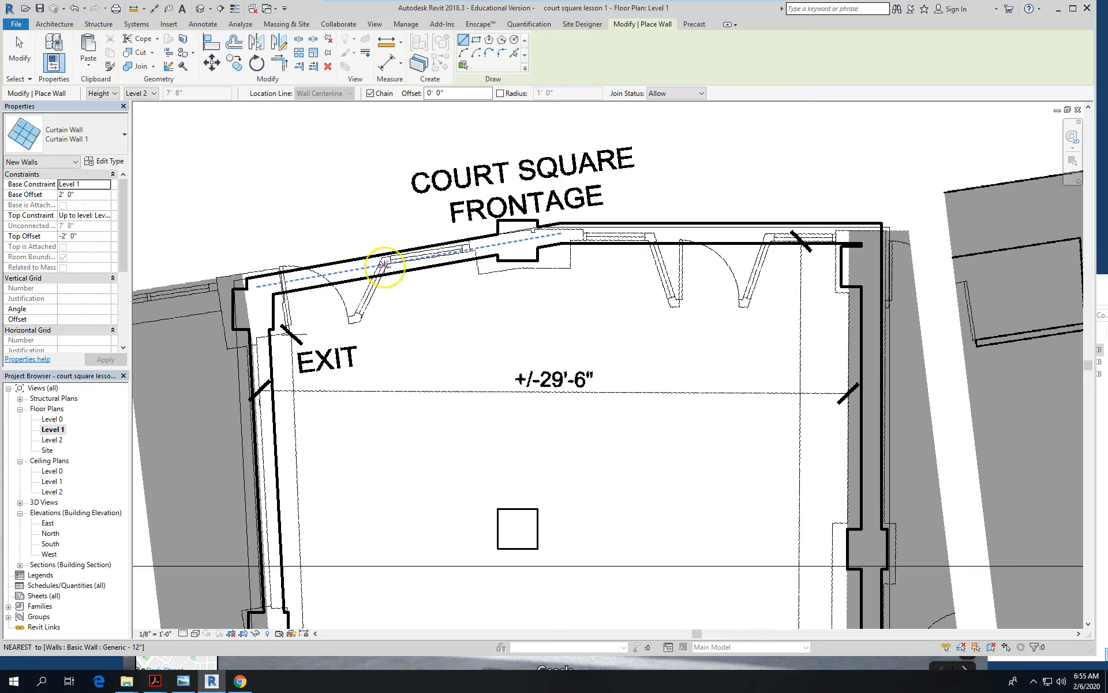
{"action": "left_click", "coordinate": [384, 266]}
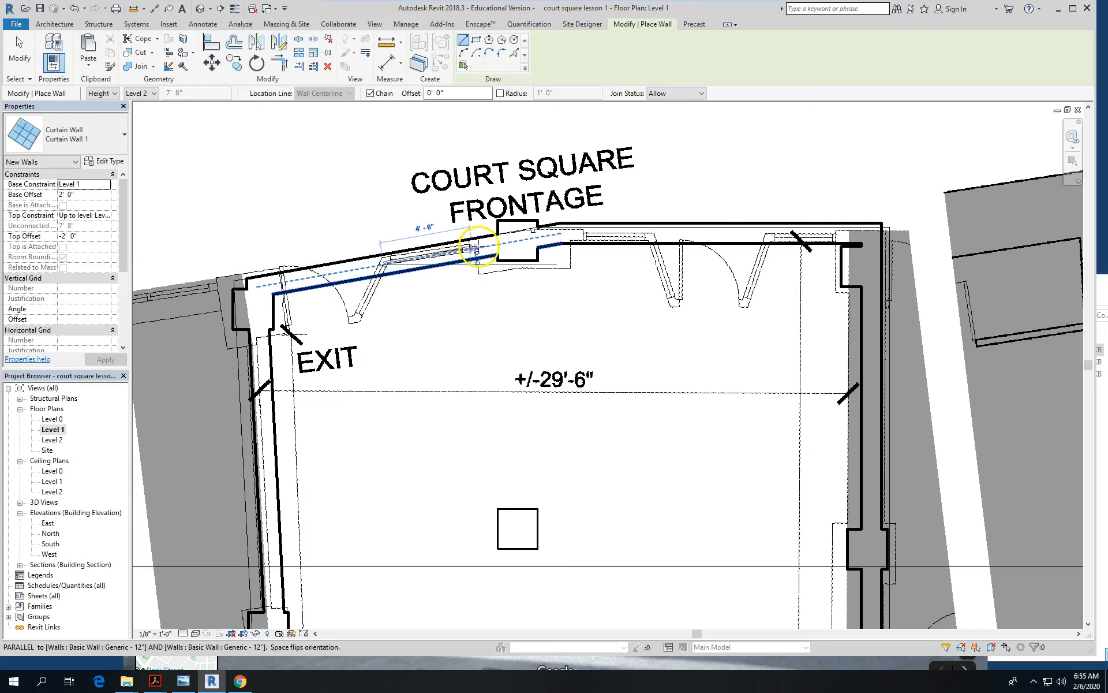
{"action": "left_click", "coordinate": [473, 248]}
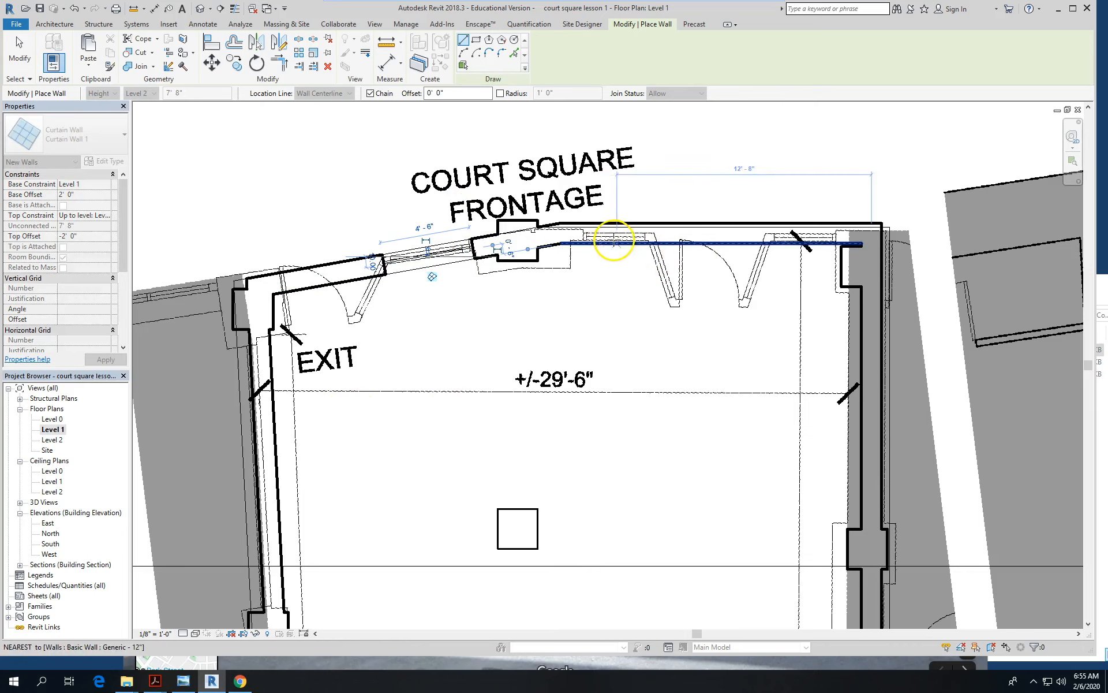
Step: Embed two curtain walls, about 3'-10" and 3'-9" long, in the straight frontage wall over the traced windows
{"action": "scroll", "coordinate": [598, 239], "scroll_direction": "up", "scroll_amount": 1}
{"action": "left_click", "coordinate": [566, 230]}
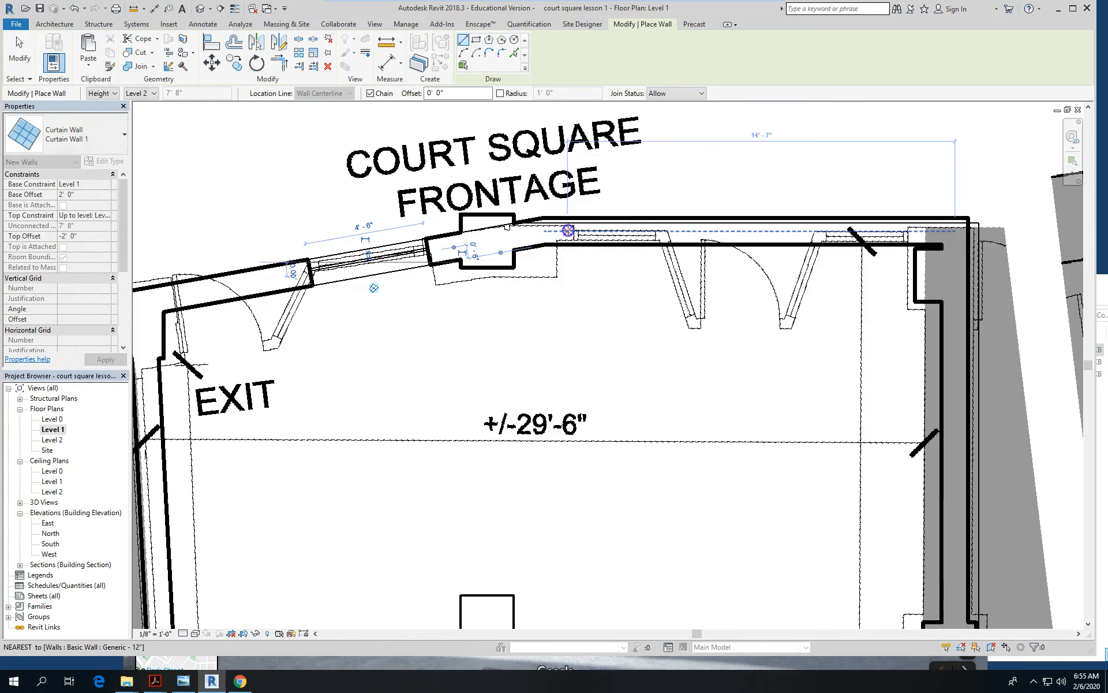
{"action": "left_click", "coordinate": [670, 229]}
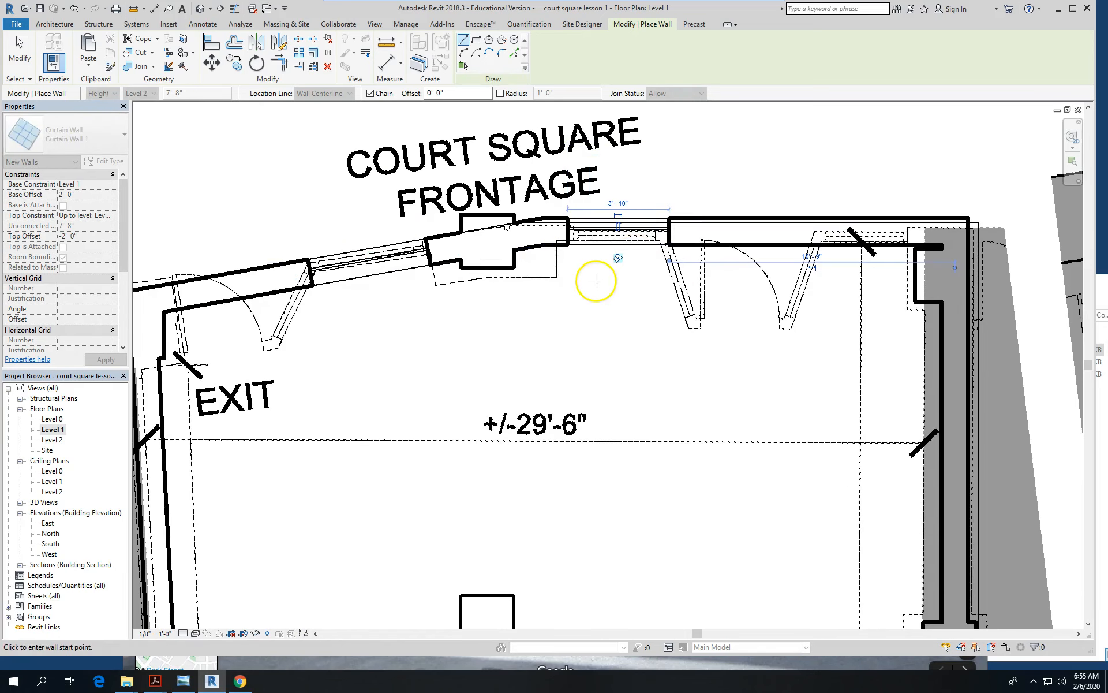
{"action": "left_click", "coordinate": [807, 233]}
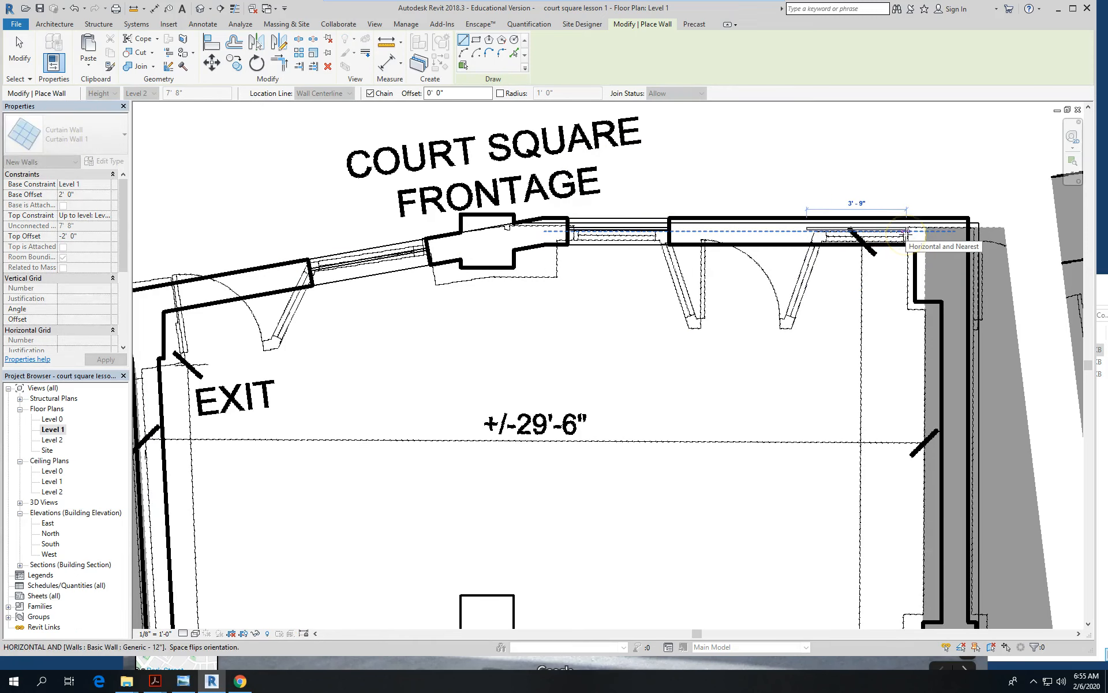
{"action": "left_click", "coordinate": [906, 231]}
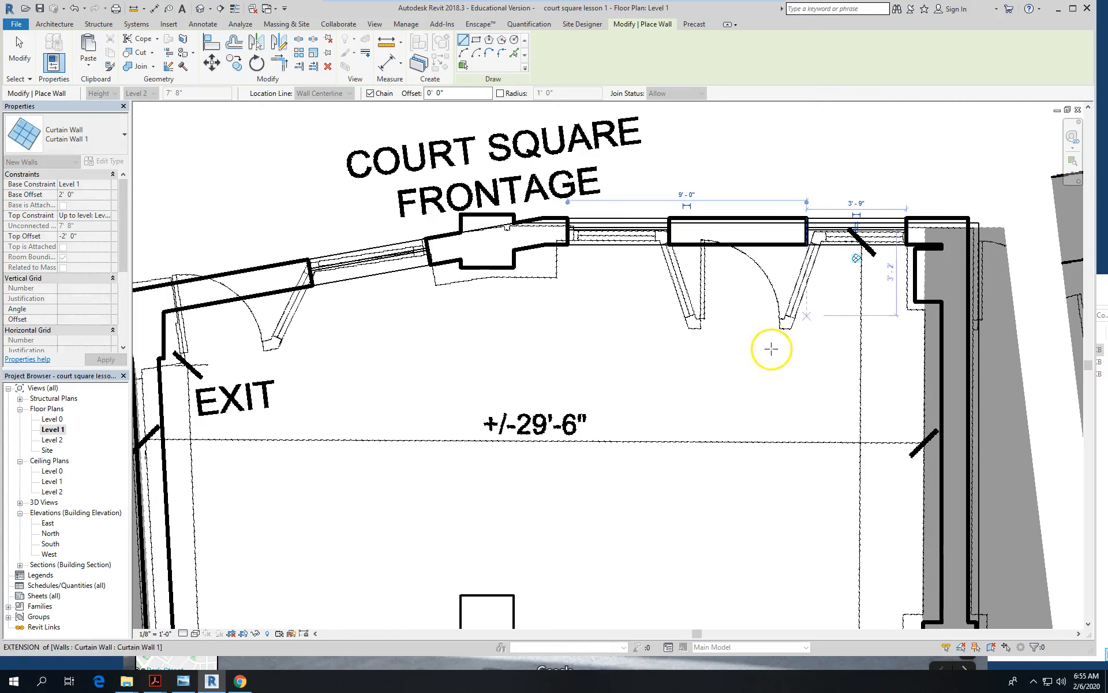
{"action": "key", "text": "Escape"}
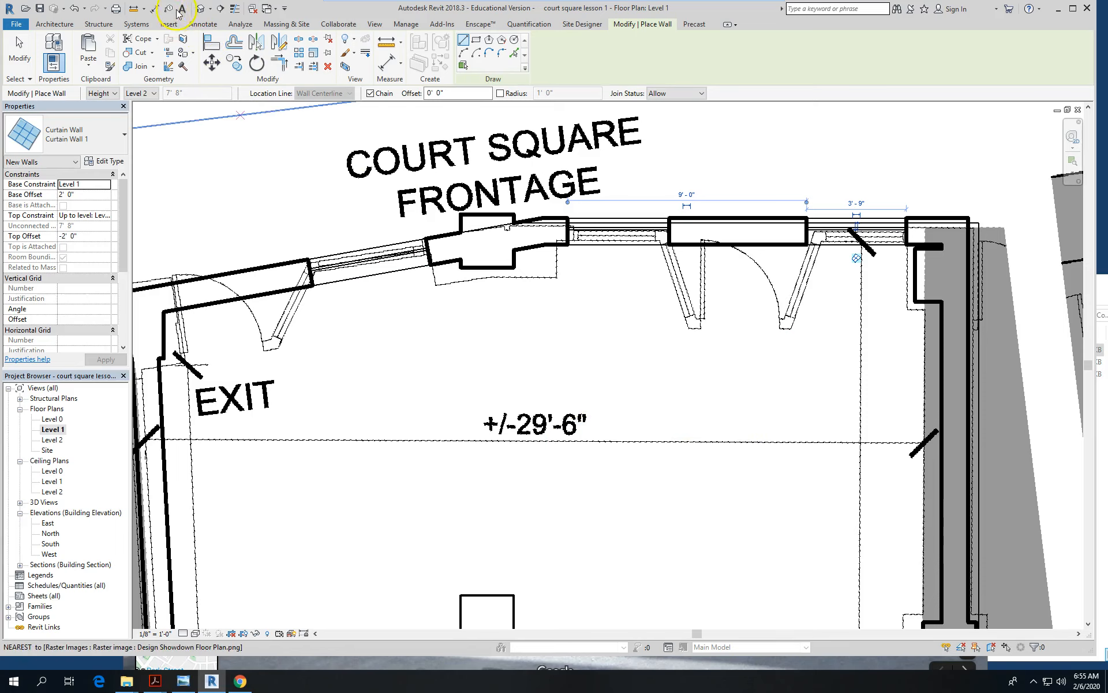
Step: Open the 3D view of the model, then switch to the Street View window, narrow it and place it beside the model
{"action": "left_click", "coordinate": [200, 8]}
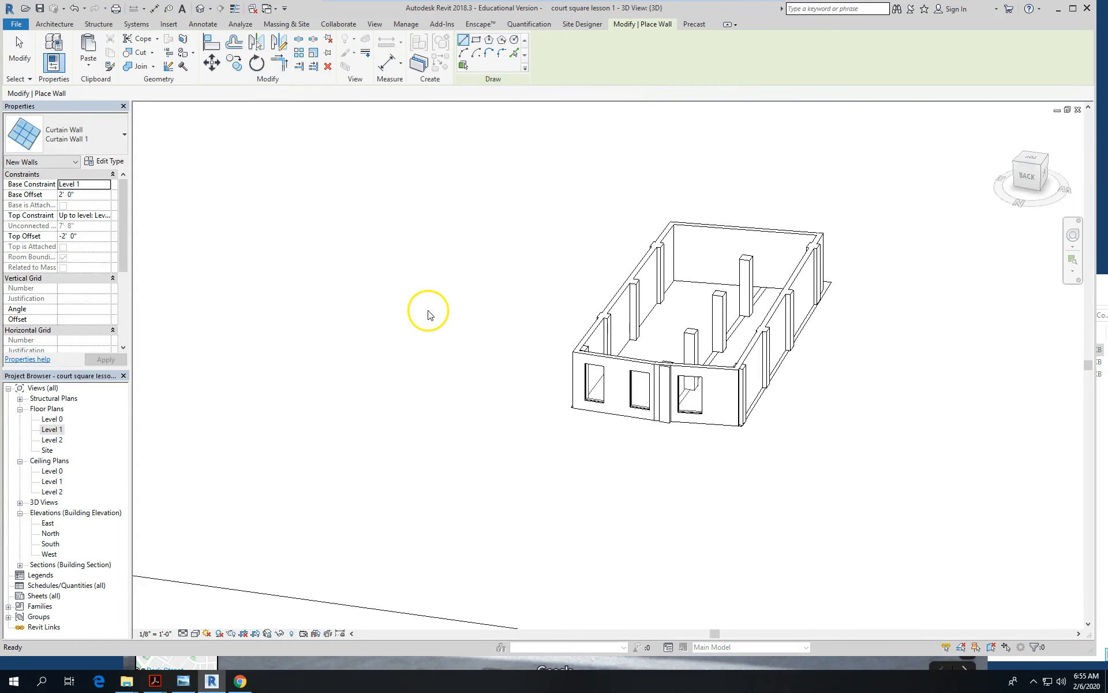
{"action": "scroll", "coordinate": [696, 437], "scroll_direction": "up", "scroll_amount": 4}
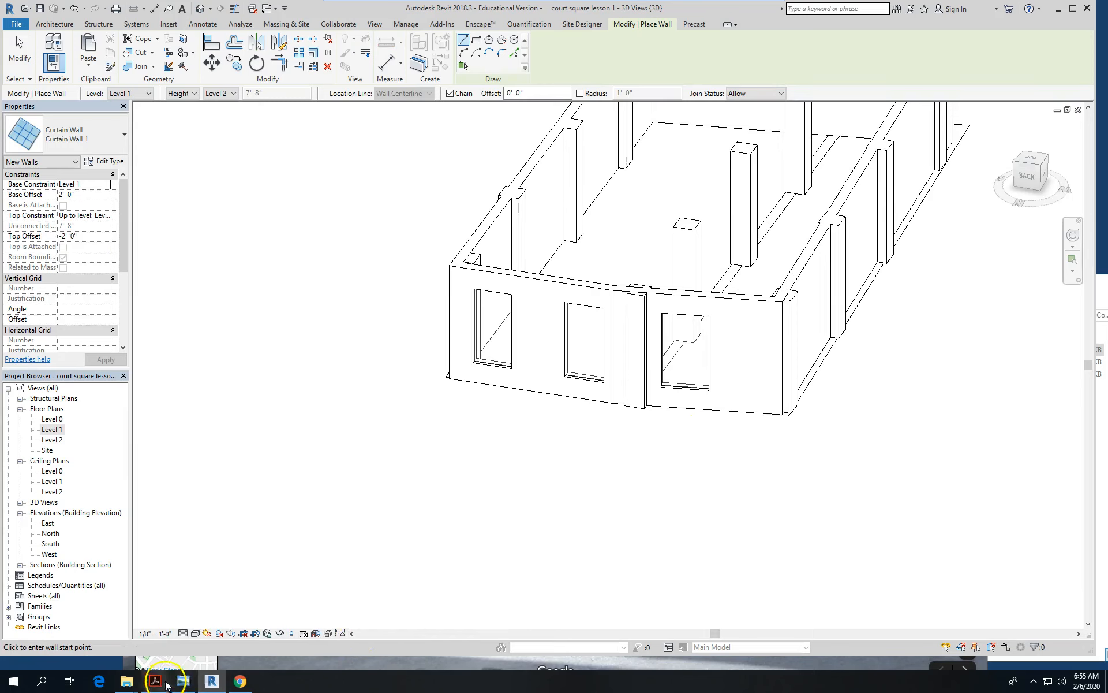
{"action": "left_click", "coordinate": [240, 682]}
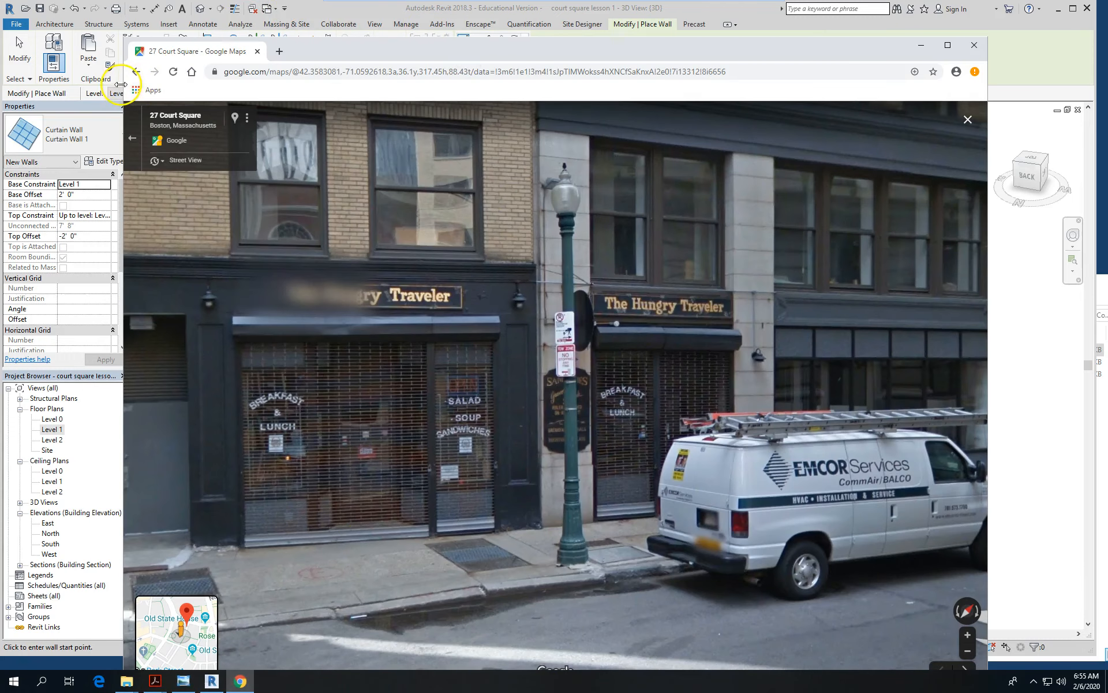
{"action": "left_click_drag", "start_coordinate": [124, 83], "coordinate": [424, 110]}
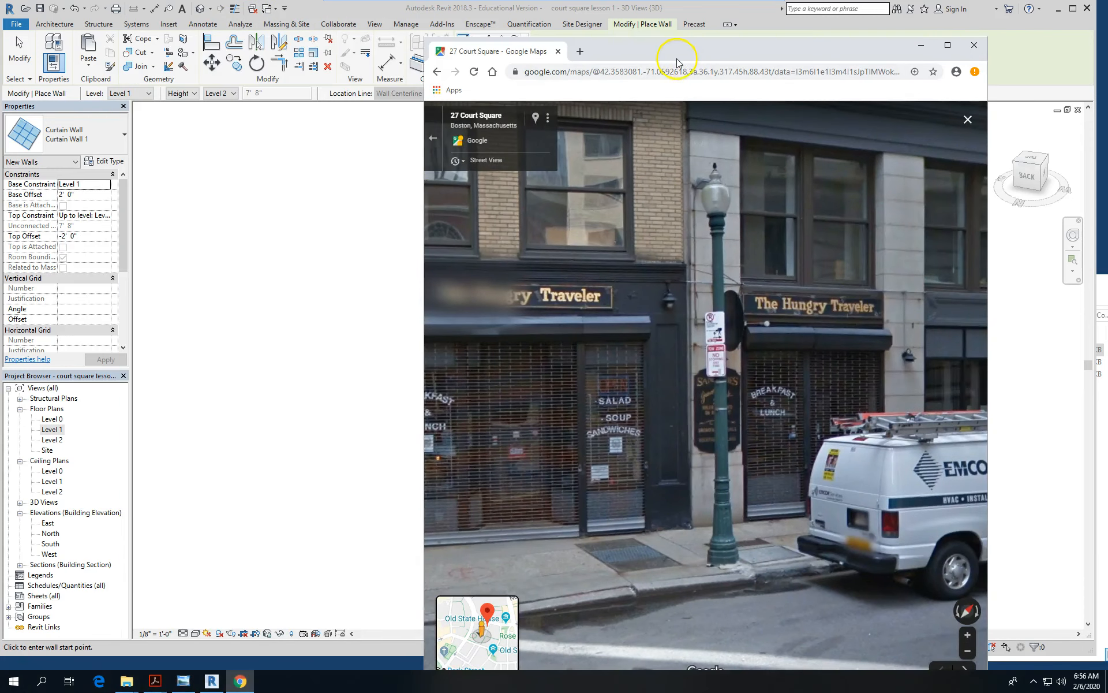
{"action": "left_click_drag", "start_coordinate": [682, 52], "coordinate": [802, 51]}
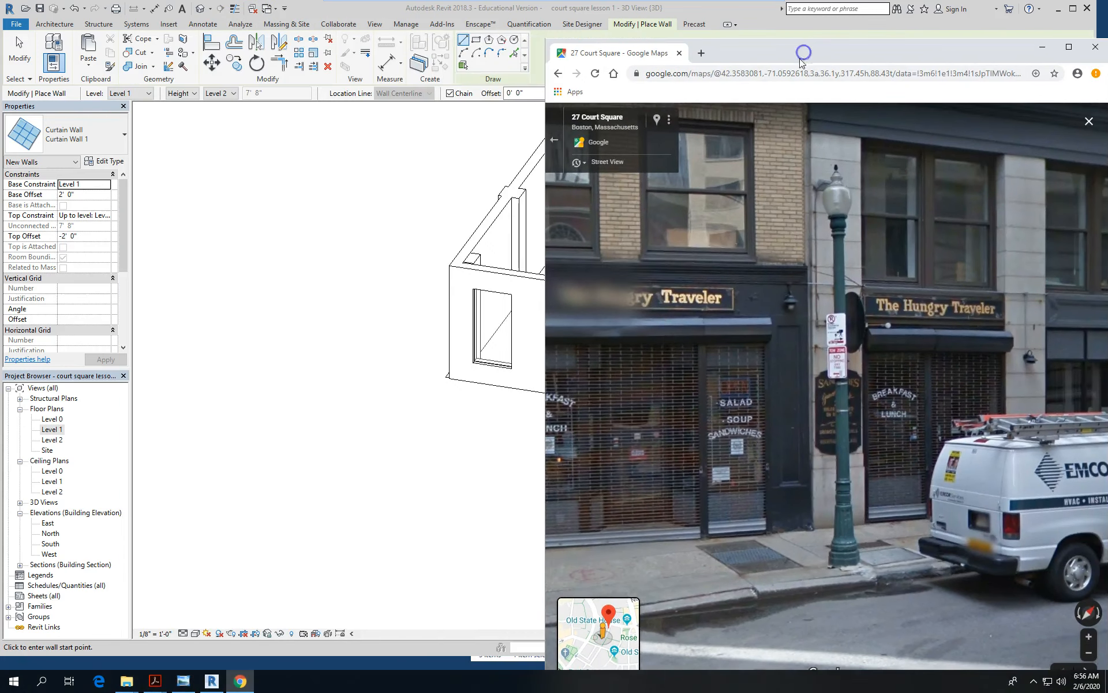
Step: Orient the 3D model toward its Court Square facade and compare the window openings with the Street View storefront
{"action": "scroll", "coordinate": [172, 323], "scroll_direction": "down", "scroll_amount": 4}
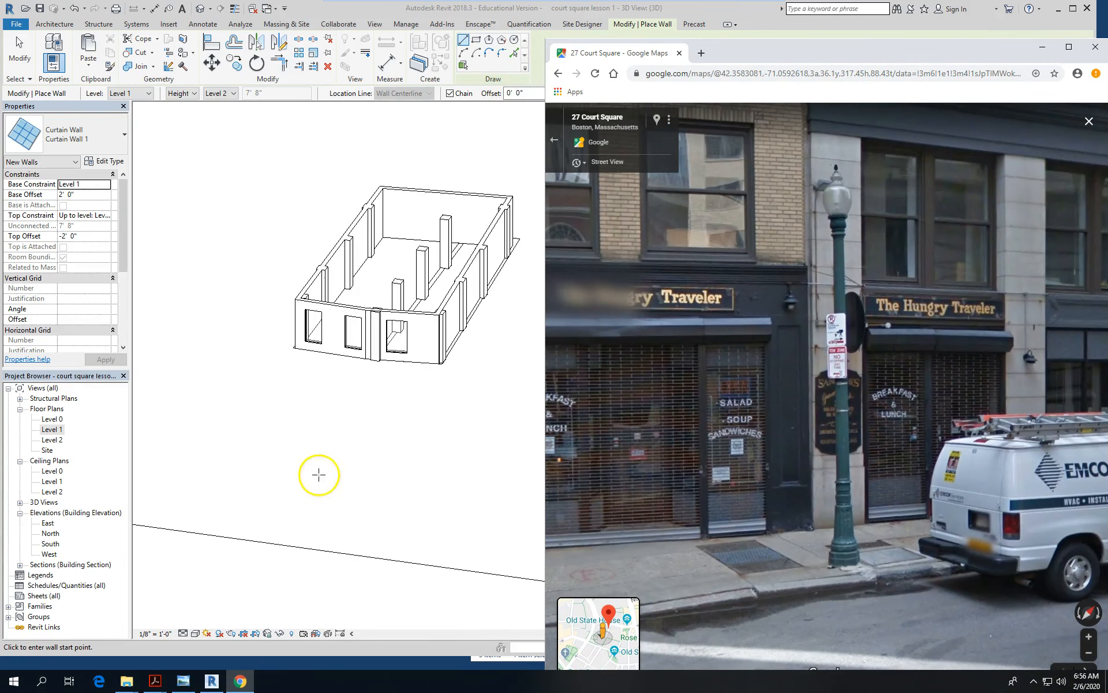
{"action": "left_click", "coordinate": [349, 441]}
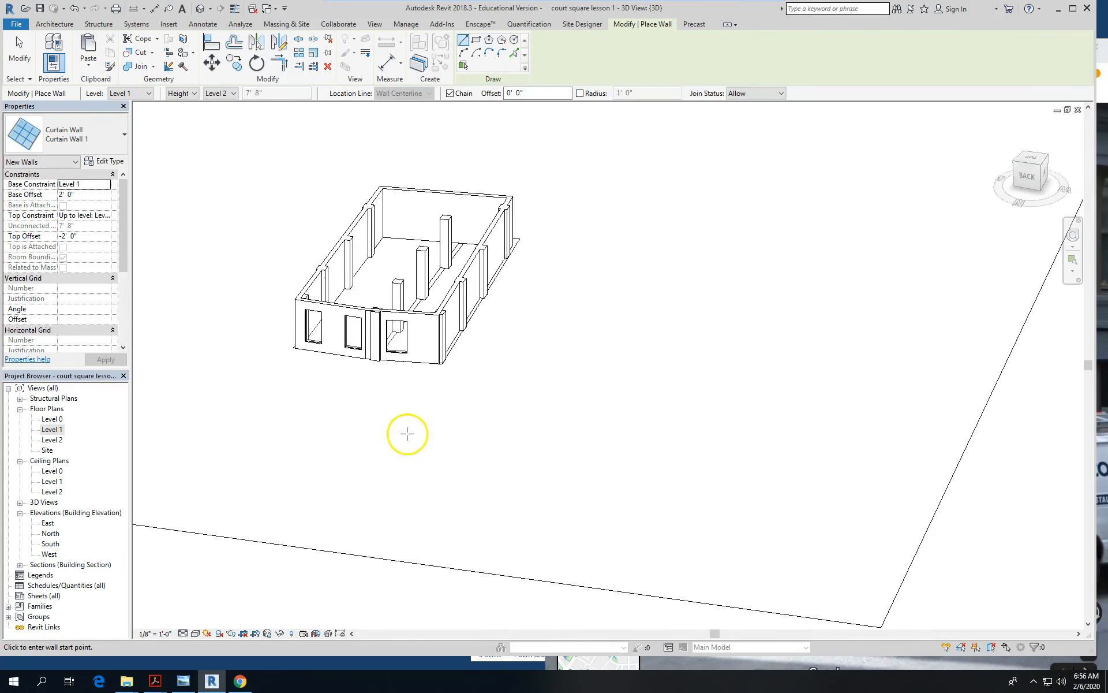
{"action": "scroll", "coordinate": [407, 430], "scroll_direction": "up", "scroll_amount": 3}
{"action": "scroll", "coordinate": [407, 476], "scroll_direction": "down", "scroll_amount": 4}
{"action": "middle_click_drag", "start_coordinate": [414, 471], "coordinate": [533, 372], "text": "shift"}
{"action": "scroll", "coordinate": [529, 255], "scroll_direction": "up", "scroll_amount": 3}
{"action": "scroll", "coordinate": [512, 254], "scroll_direction": "up", "scroll_amount": 2}
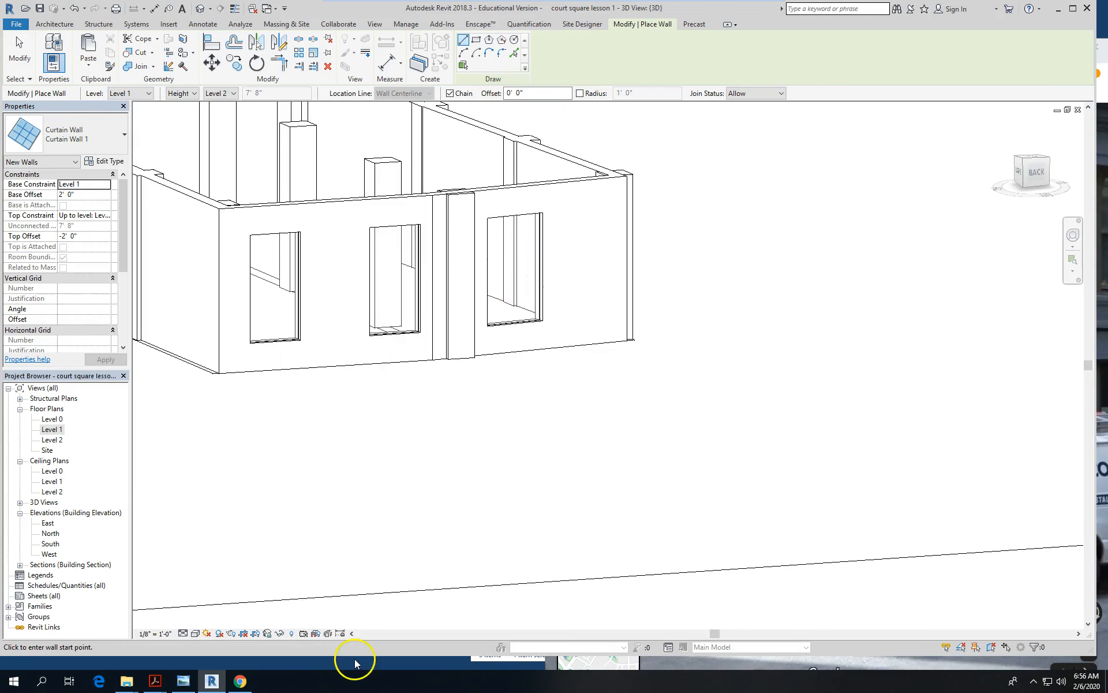
{"action": "left_click", "coordinate": [240, 681]}
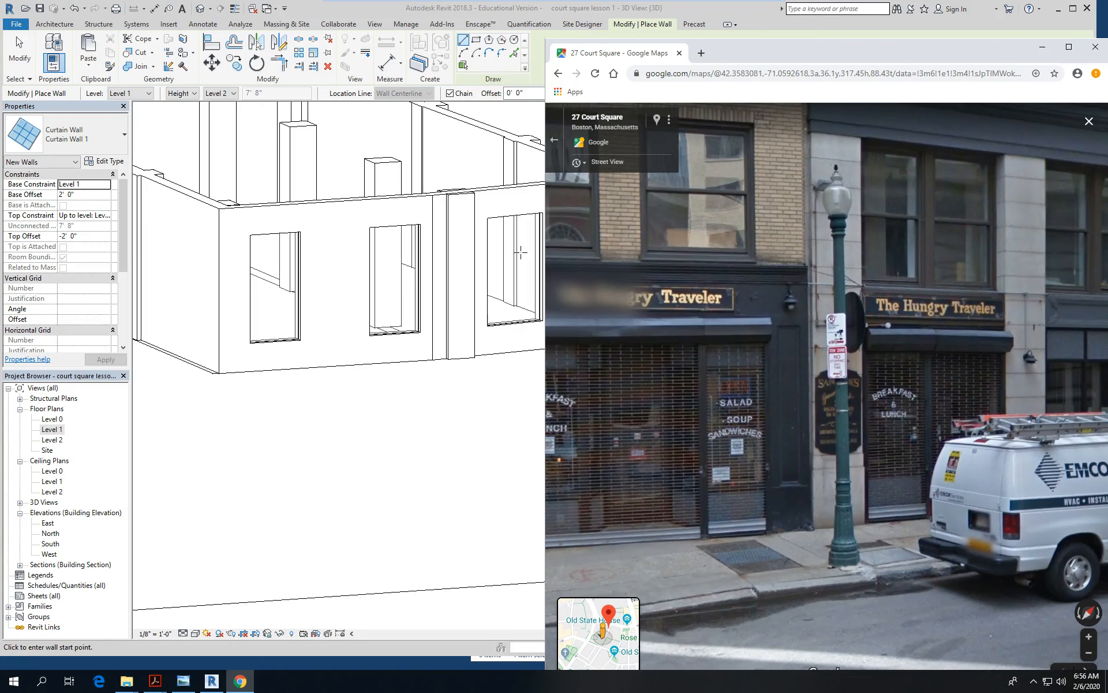
{"action": "middle_click_drag", "start_coordinate": [292, 347], "coordinate": [287, 341], "text": "shift"}
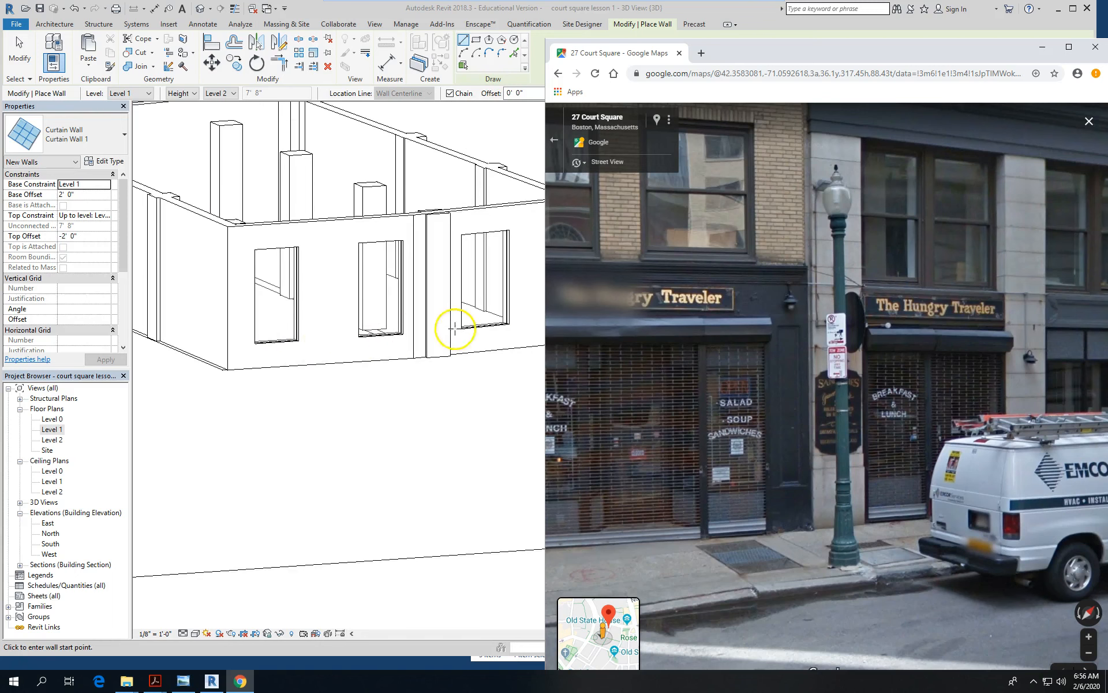
Step: Compare the facade openings with the Street View storefront, minimize the browser window and open the Level 1 floor plan
{"action": "middle_click_drag", "start_coordinate": [457, 330], "coordinate": [371, 339], "text": "shift"}
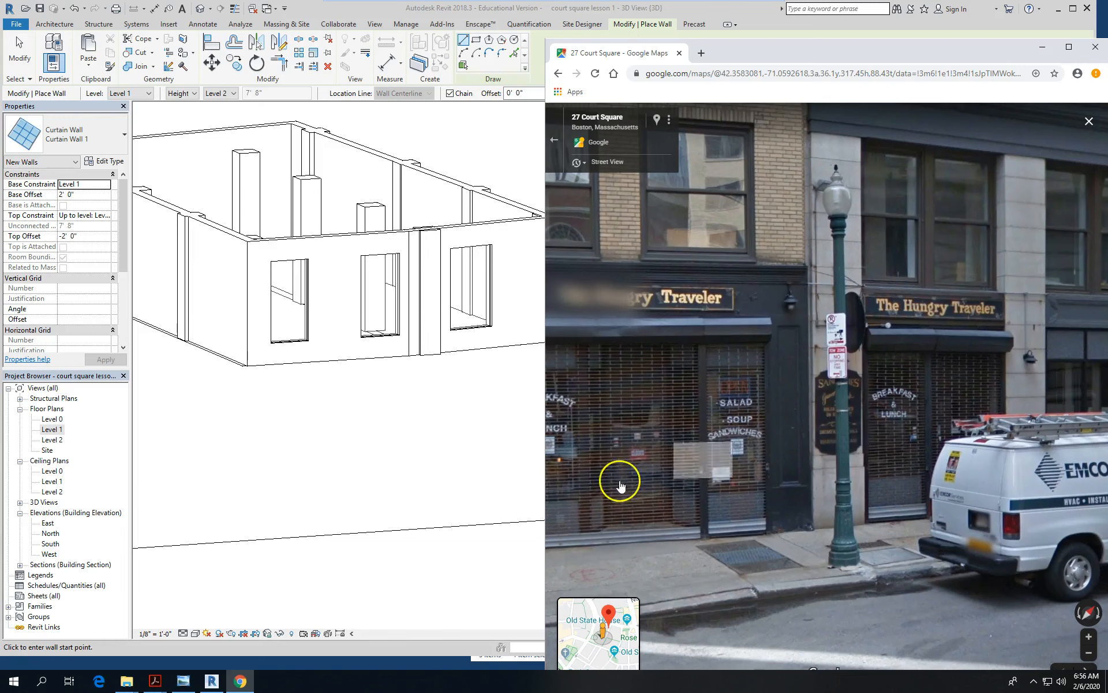
{"action": "scroll", "coordinate": [365, 376], "scroll_direction": "up", "scroll_amount": 2}
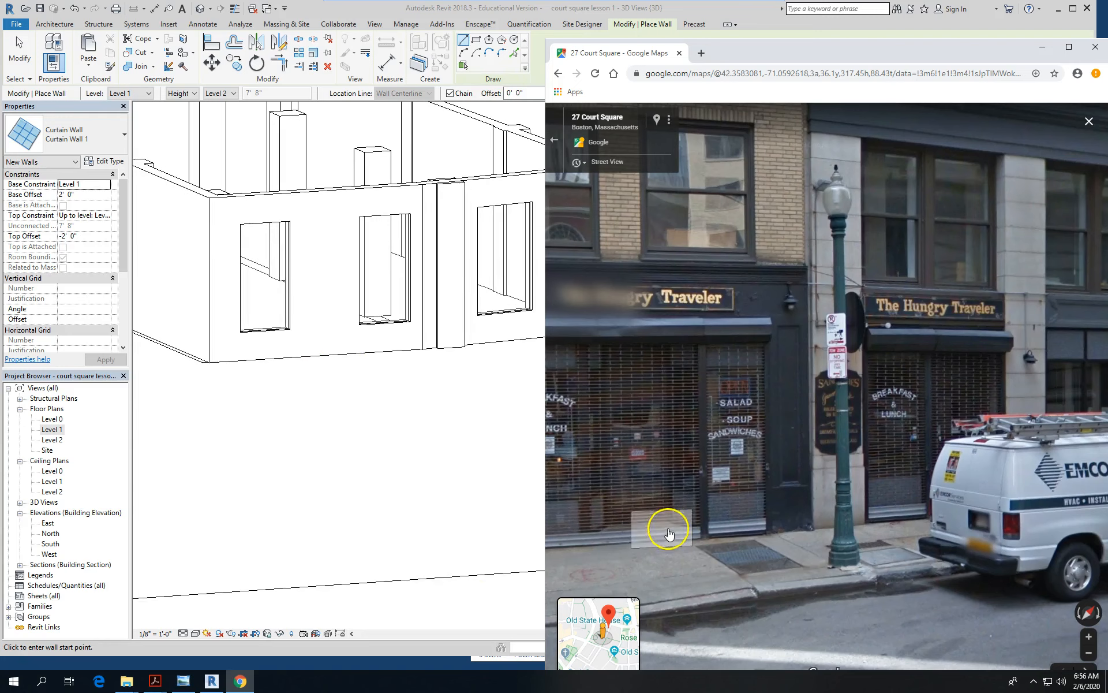
{"action": "left_click", "coordinate": [1048, 52]}
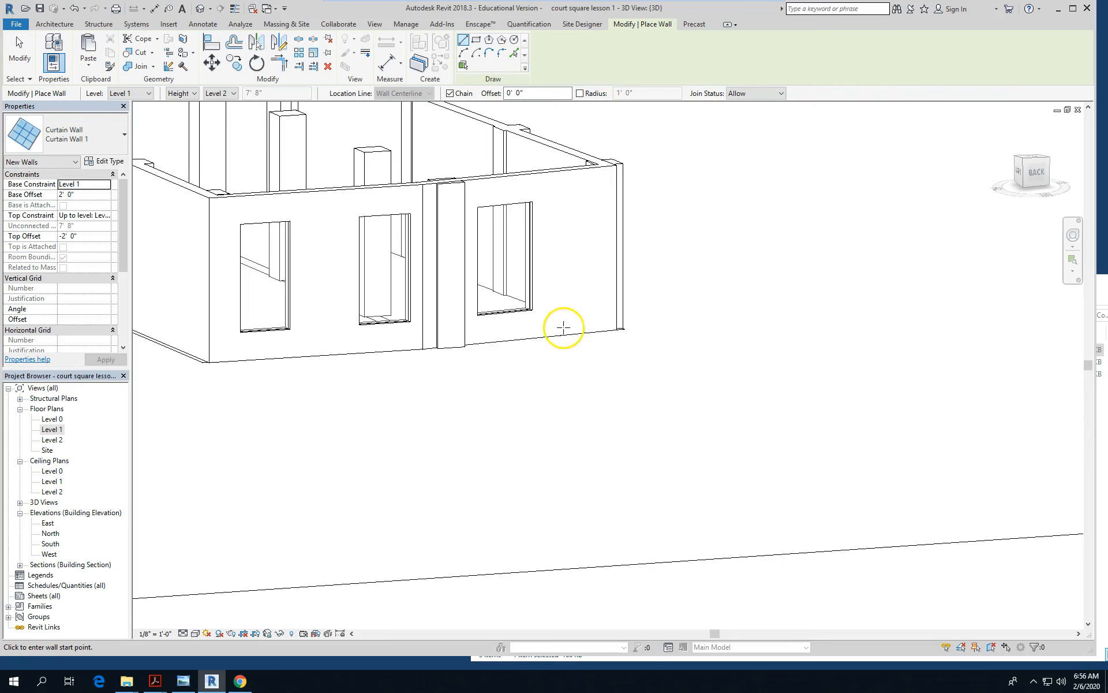
{"action": "double_click", "coordinate": [53, 430]}
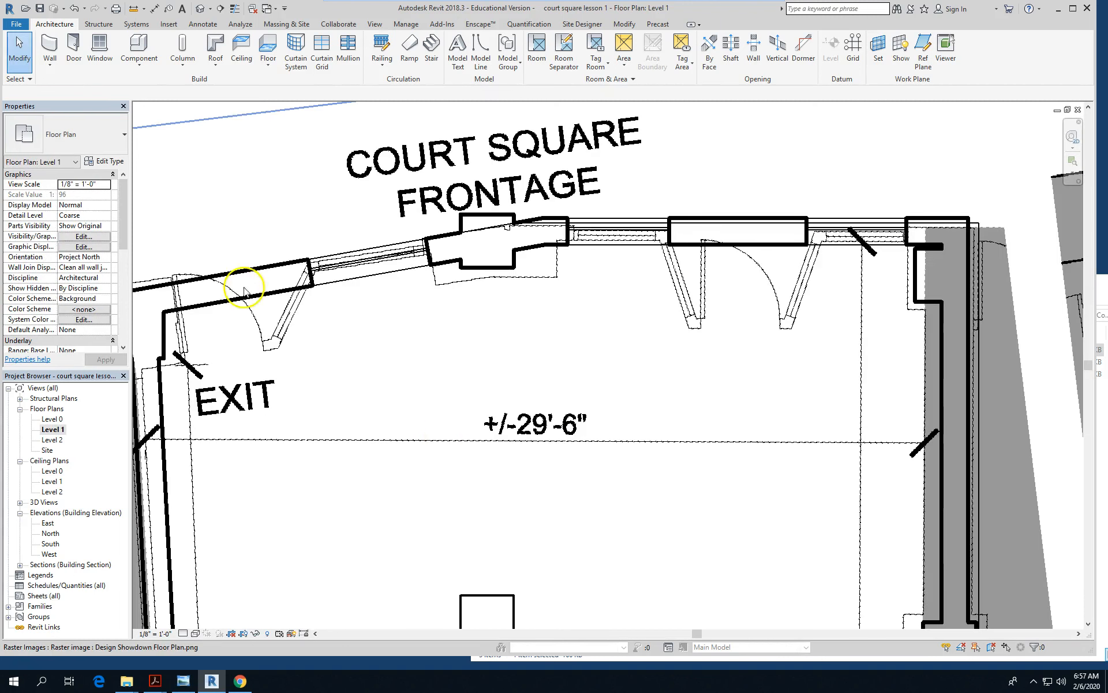
Step: Set the curtain wall base offset to 0' 0" and draw two curtain wall segments along the traced recessed entry near EXIT
{"action": "left_click", "coordinate": [50, 49]}
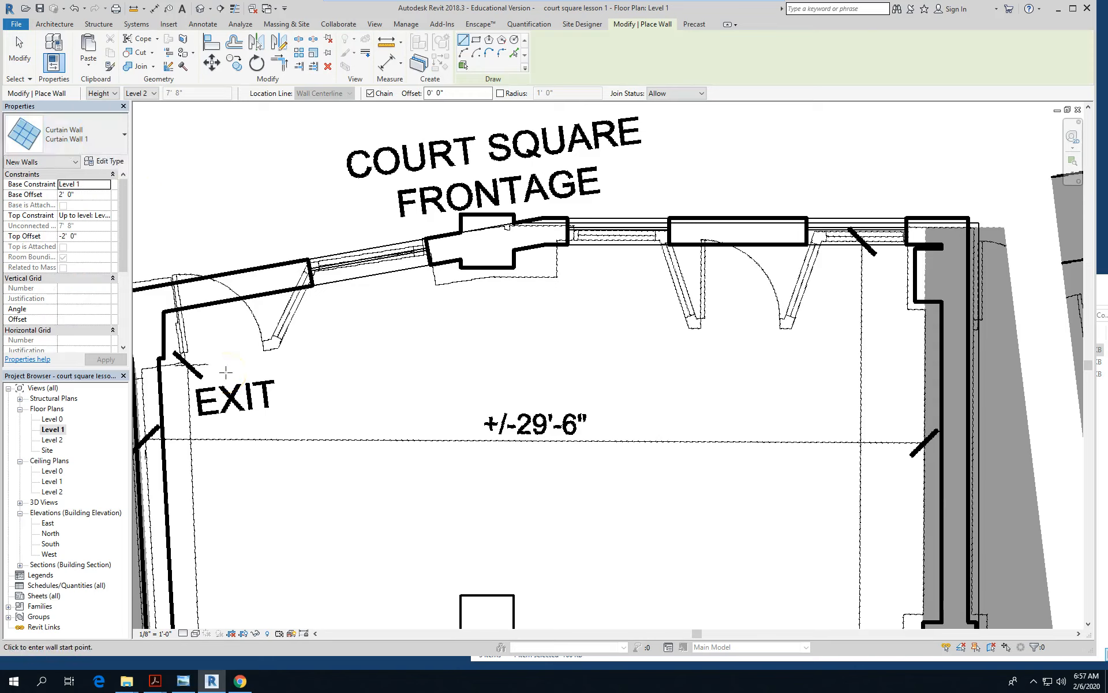
{"action": "left_click", "coordinate": [90, 194]}
{"action": "left_click", "coordinate": [309, 295]}
{"action": "scroll", "coordinate": [566, 368], "scroll_direction": "down", "scroll_amount": 1}
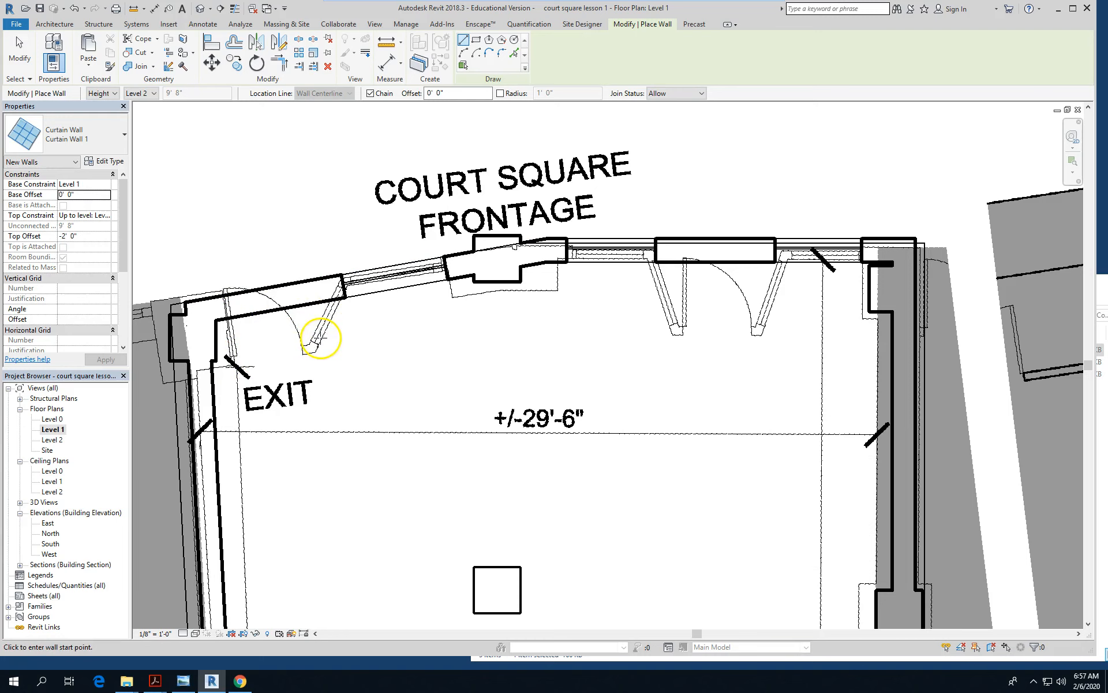
{"action": "left_click", "coordinate": [212, 363]}
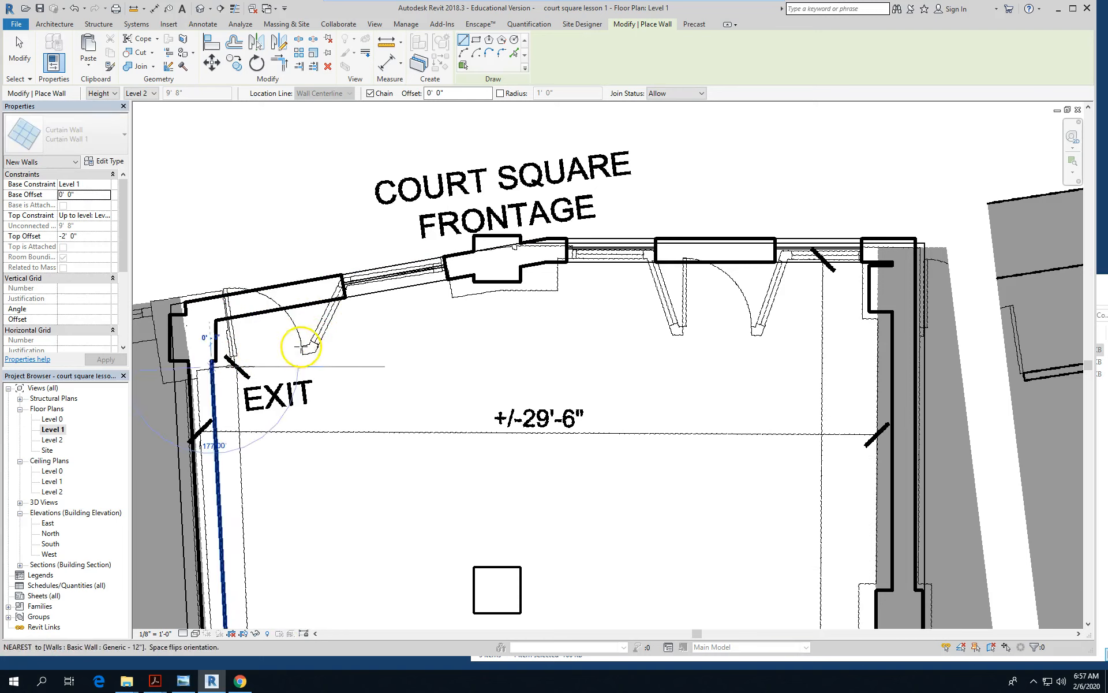
{"action": "left_click", "coordinate": [309, 349]}
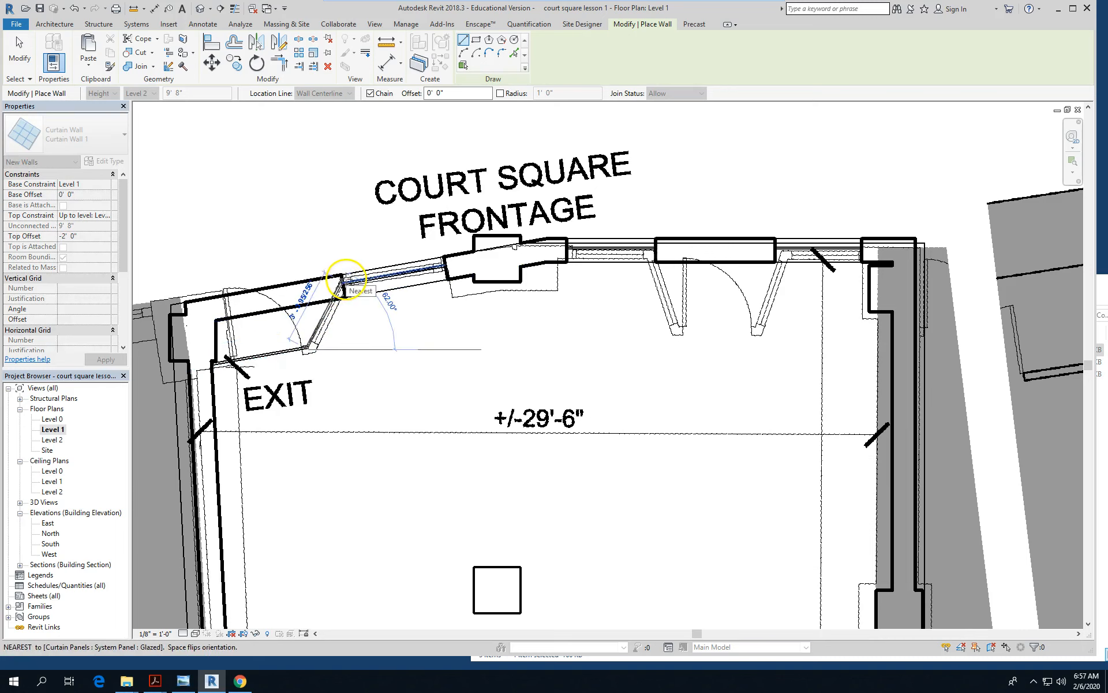
{"action": "left_click", "coordinate": [347, 281]}
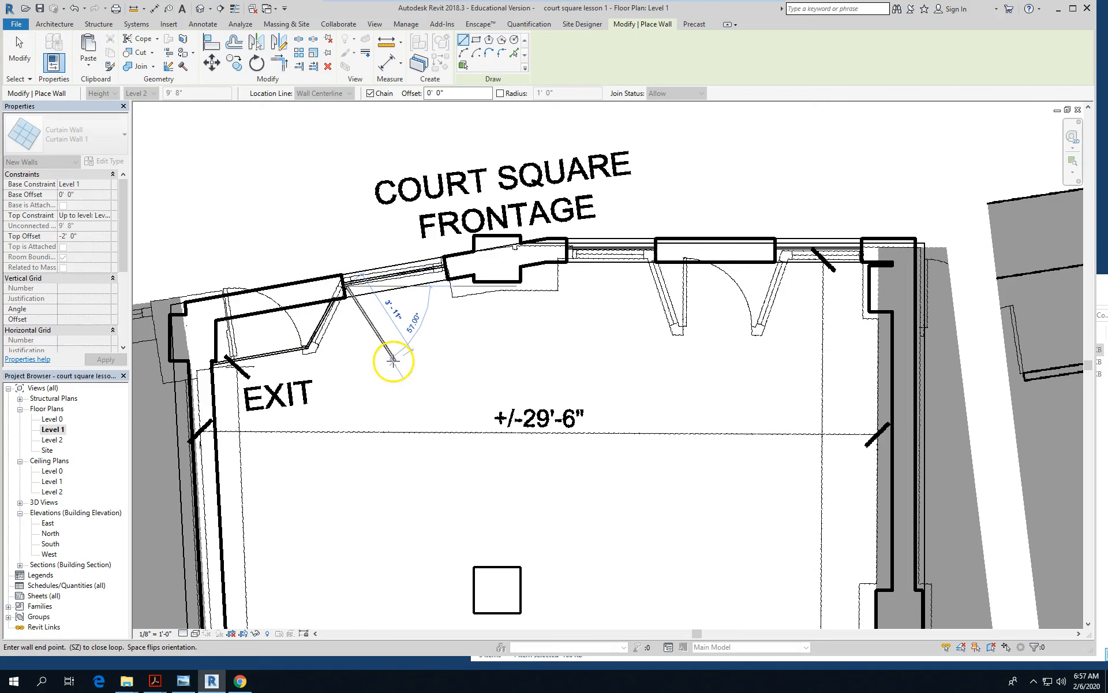
{"action": "key", "text": "Escape"}
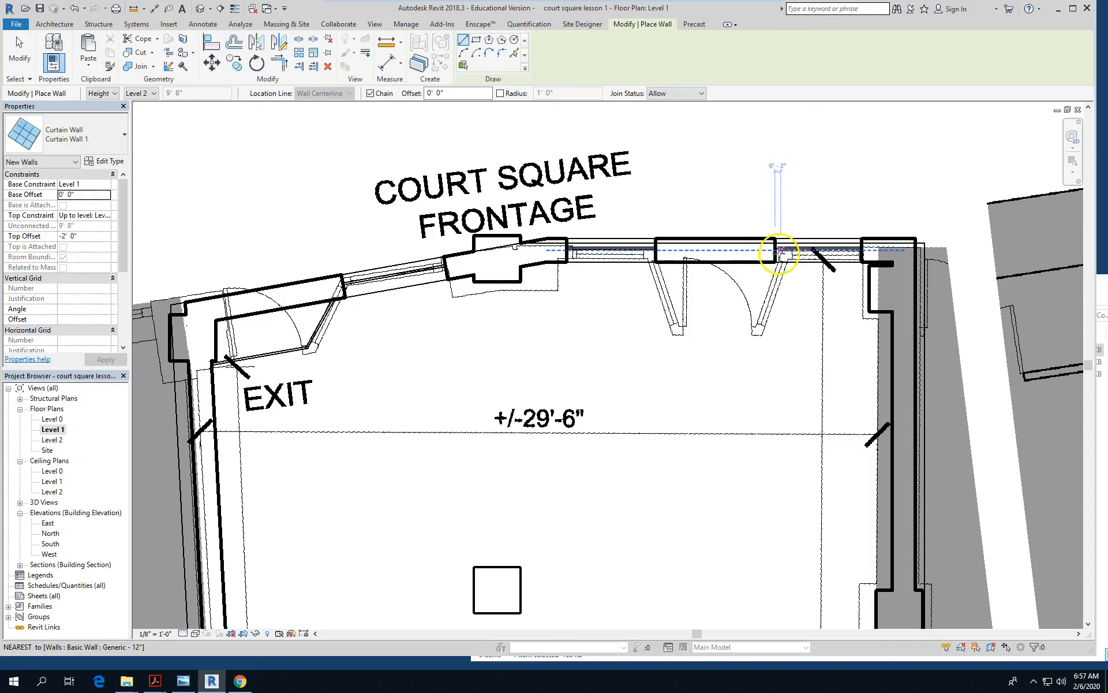
Step: Draw three connected curtain walls around the traced entry recess in the straight frontage, with the inner one about 3'-4" long
{"action": "left_click", "coordinate": [779, 250]}
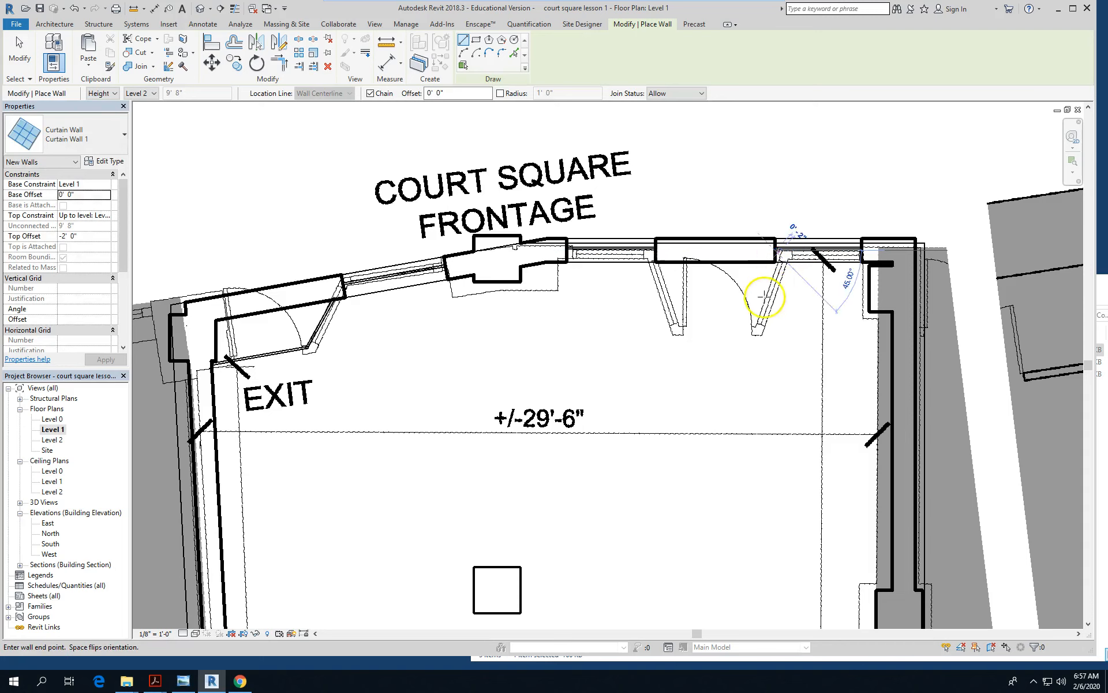
{"action": "left_click", "coordinate": [751, 335]}
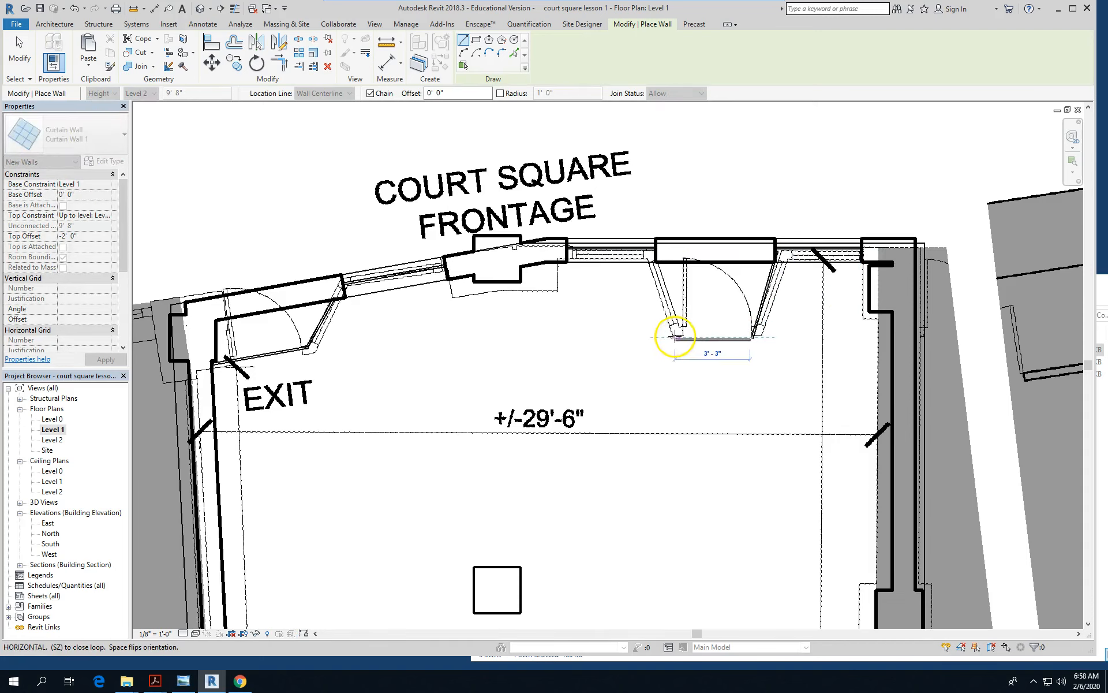
{"action": "left_click", "coordinate": [673, 336]}
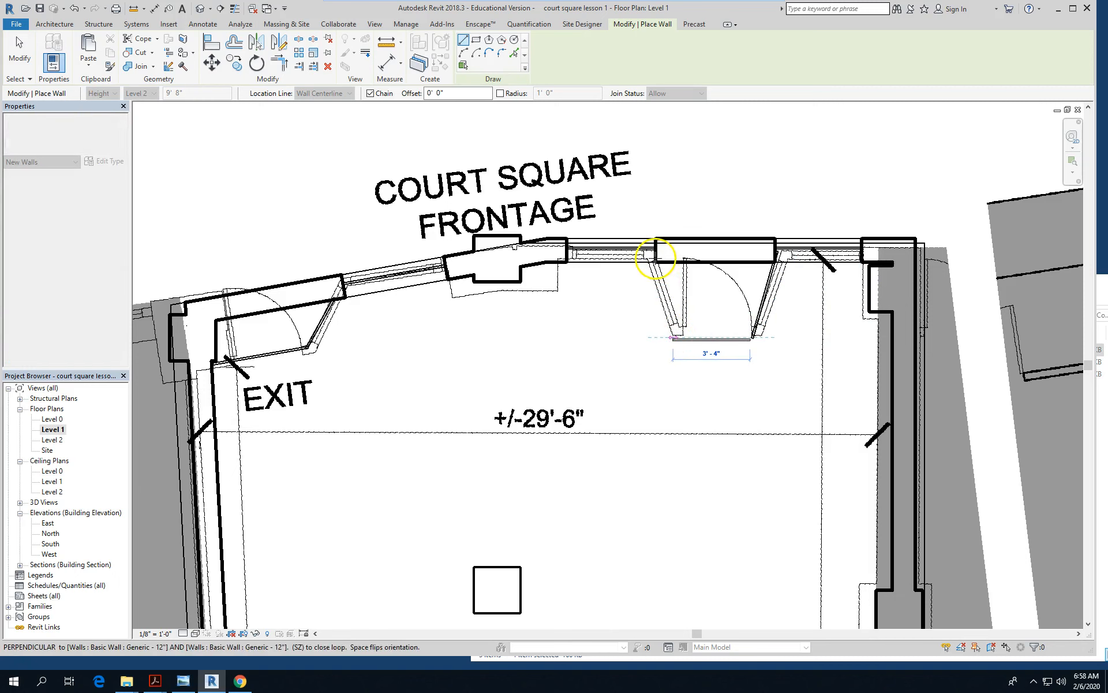
{"action": "left_click", "coordinate": [657, 250]}
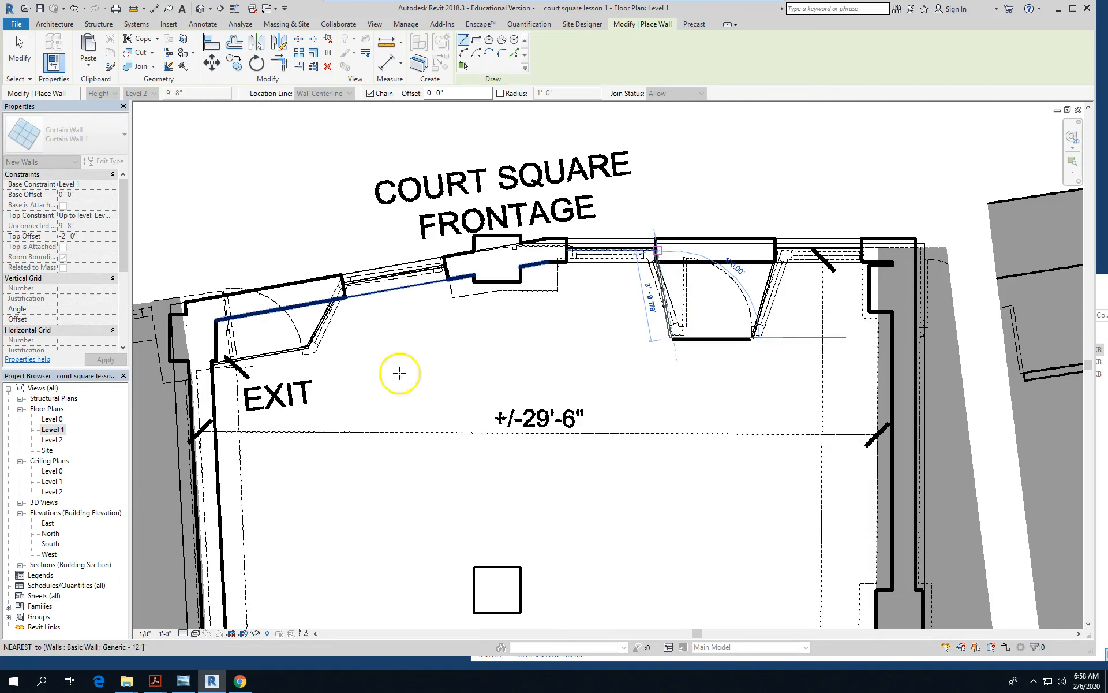
{"action": "key", "text": "Escape"}
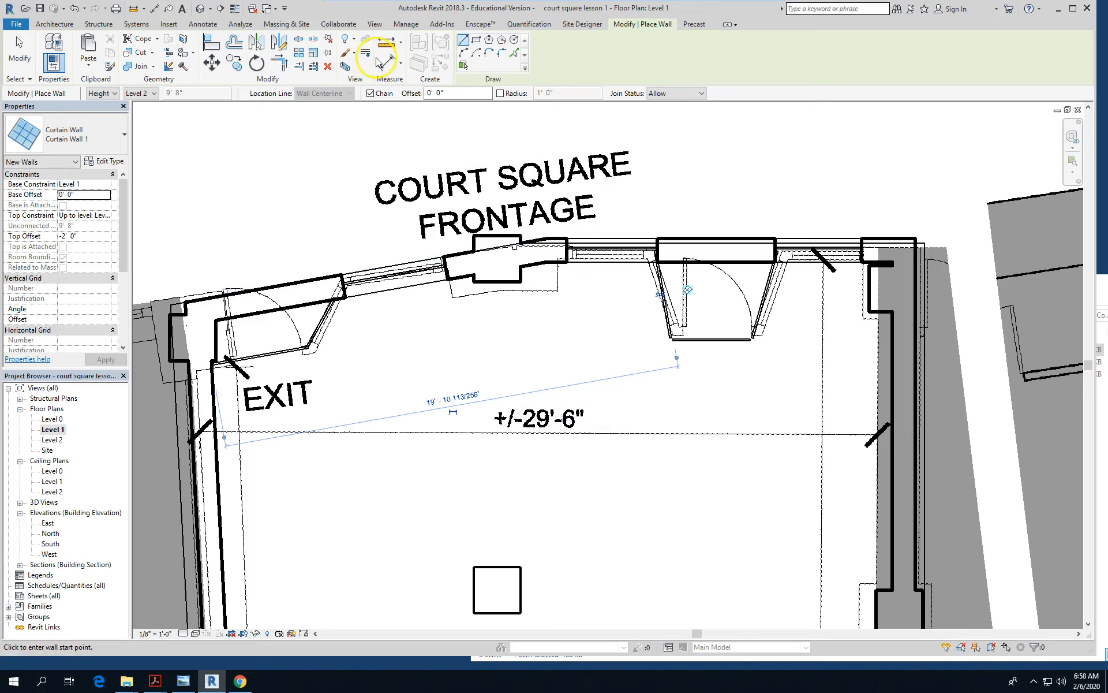
Step: Open the 3D view and examine the recessed entry curtain walls behind the Court Square frontage
{"action": "left_click", "coordinate": [200, 9]}
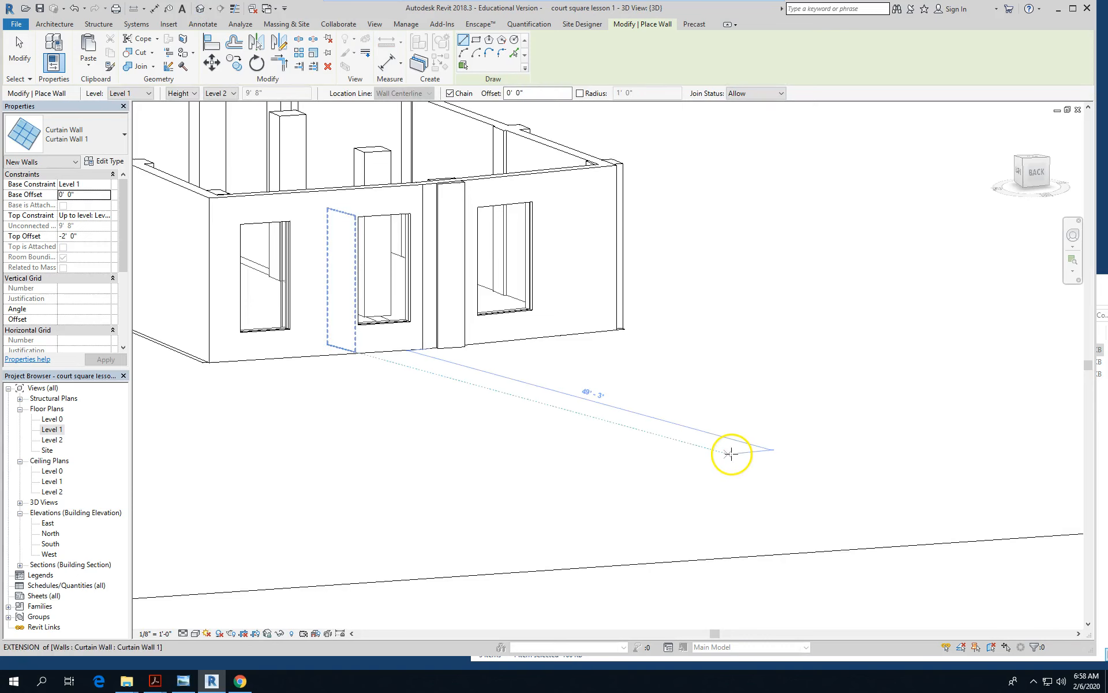
{"action": "scroll", "coordinate": [698, 493], "scroll_direction": "down", "scroll_amount": 1}
{"action": "scroll", "coordinate": [698, 494], "scroll_direction": "down", "scroll_amount": 2}
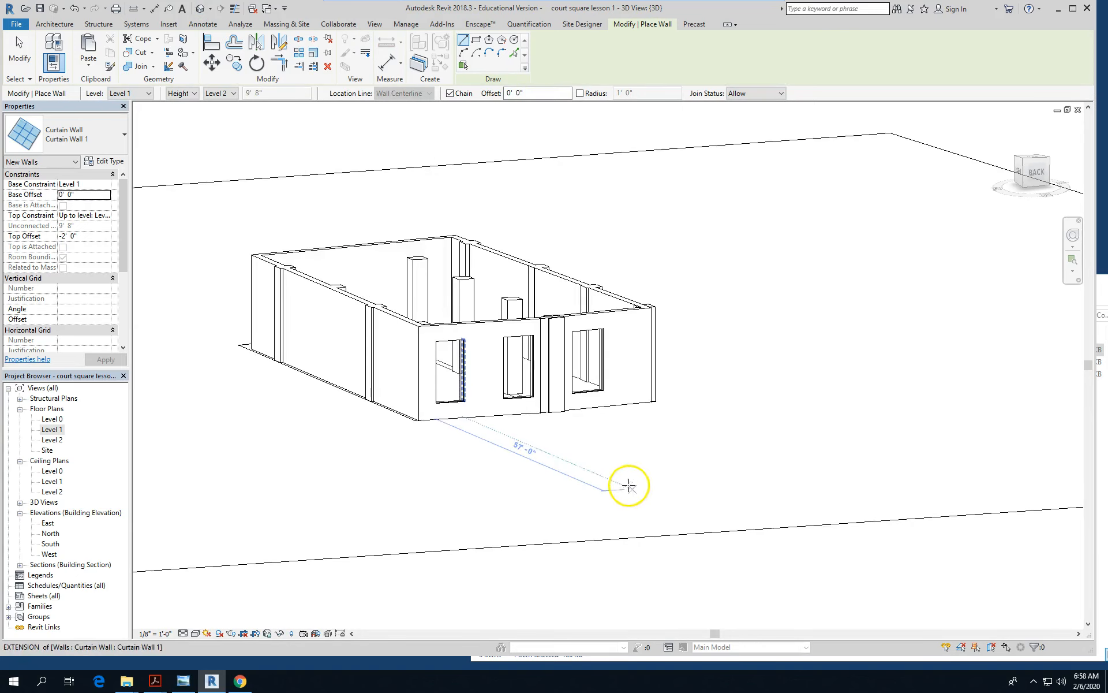
{"action": "middle_click_drag", "start_coordinate": [597, 451], "coordinate": [634, 644]}
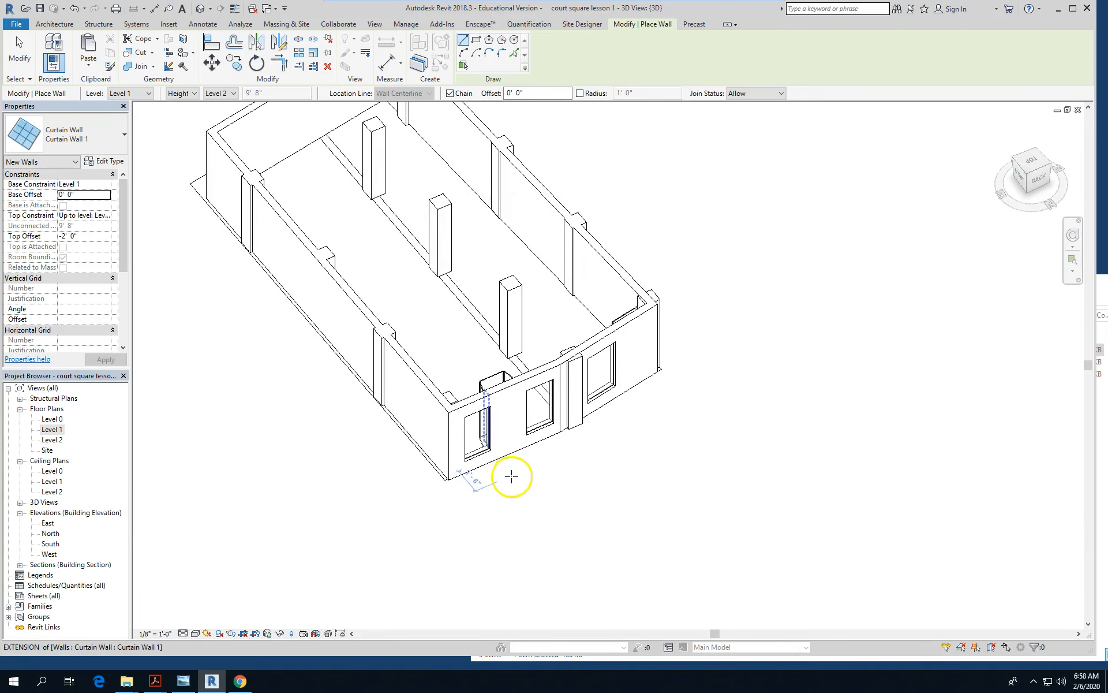
{"action": "scroll", "coordinate": [616, 497], "scroll_direction": "up", "scroll_amount": 3}
{"action": "middle_click_drag", "start_coordinate": [642, 536], "coordinate": [644, 543], "text": "shift"}
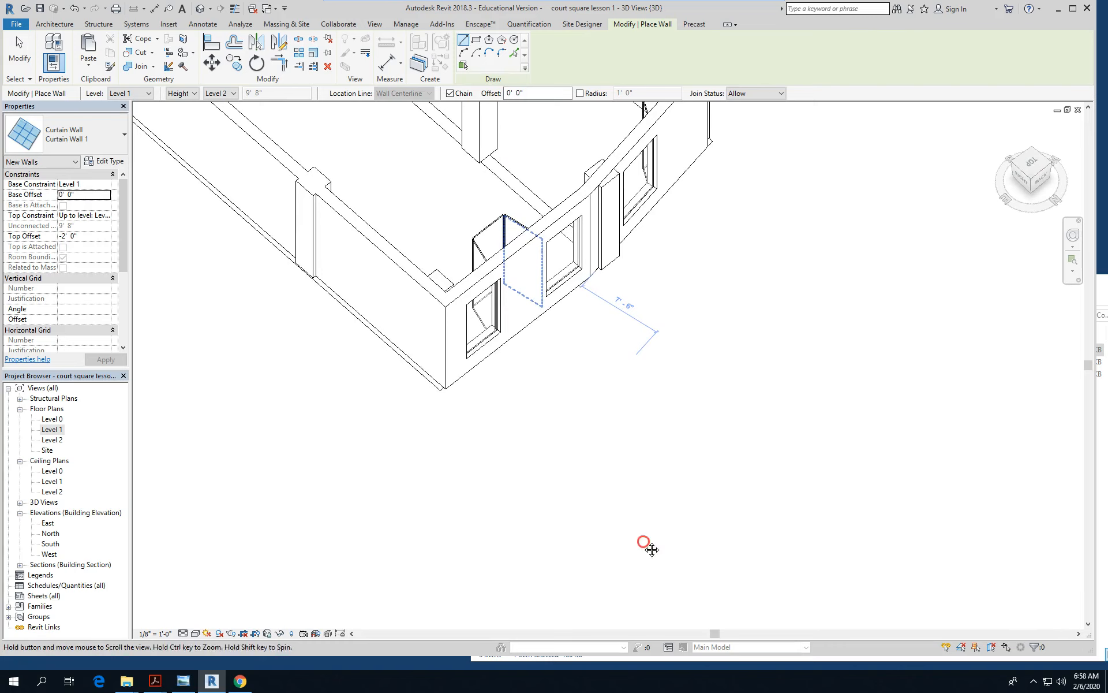
{"action": "scroll", "coordinate": [439, 528], "scroll_direction": "down", "scroll_amount": 2}
{"action": "middle_click_drag", "start_coordinate": [702, 405], "coordinate": [681, 336], "text": "shift"}
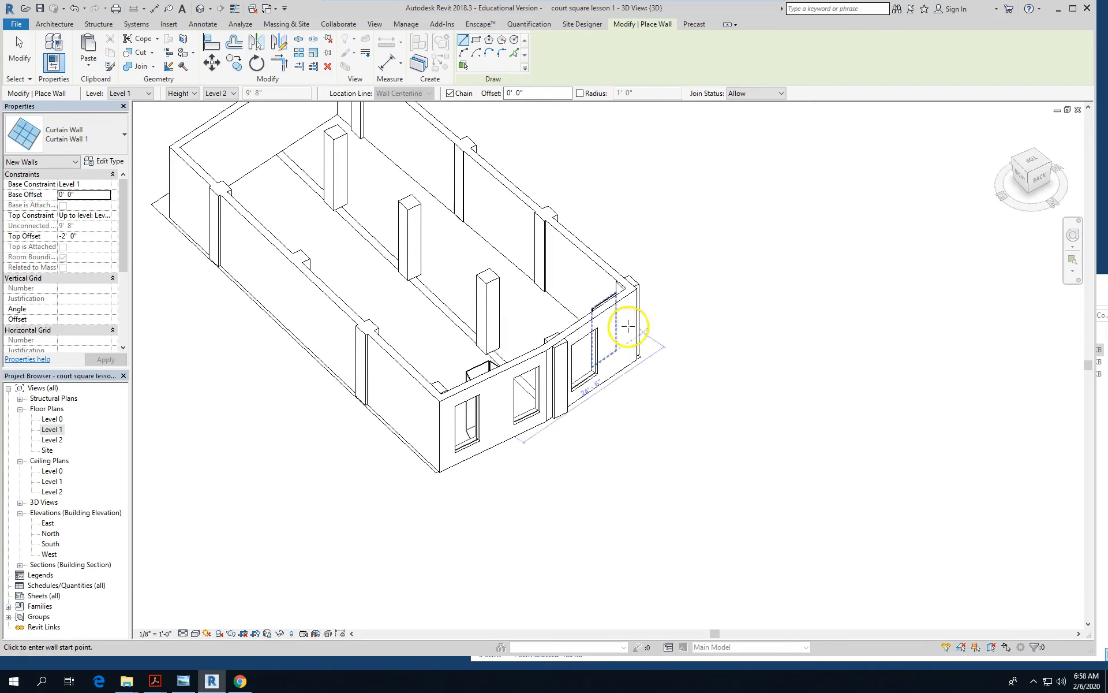
{"action": "scroll", "coordinate": [620, 358], "scroll_direction": "up", "scroll_amount": 2}
{"action": "left_click", "coordinate": [470, 467]}
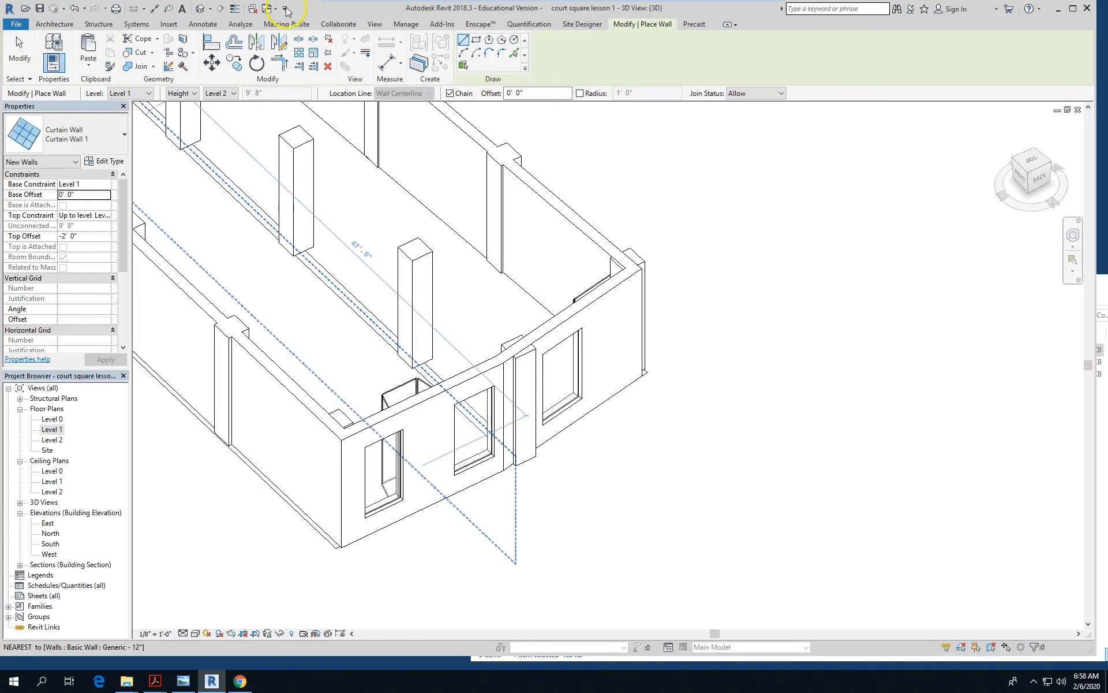
Step: Split the straight frontage wall at both sides of the entry recess between its two windows and delete the middle segment
{"action": "left_click", "coordinate": [300, 39]}
{"action": "scroll", "coordinate": [445, 475], "scroll_direction": "up", "scroll_amount": 4}
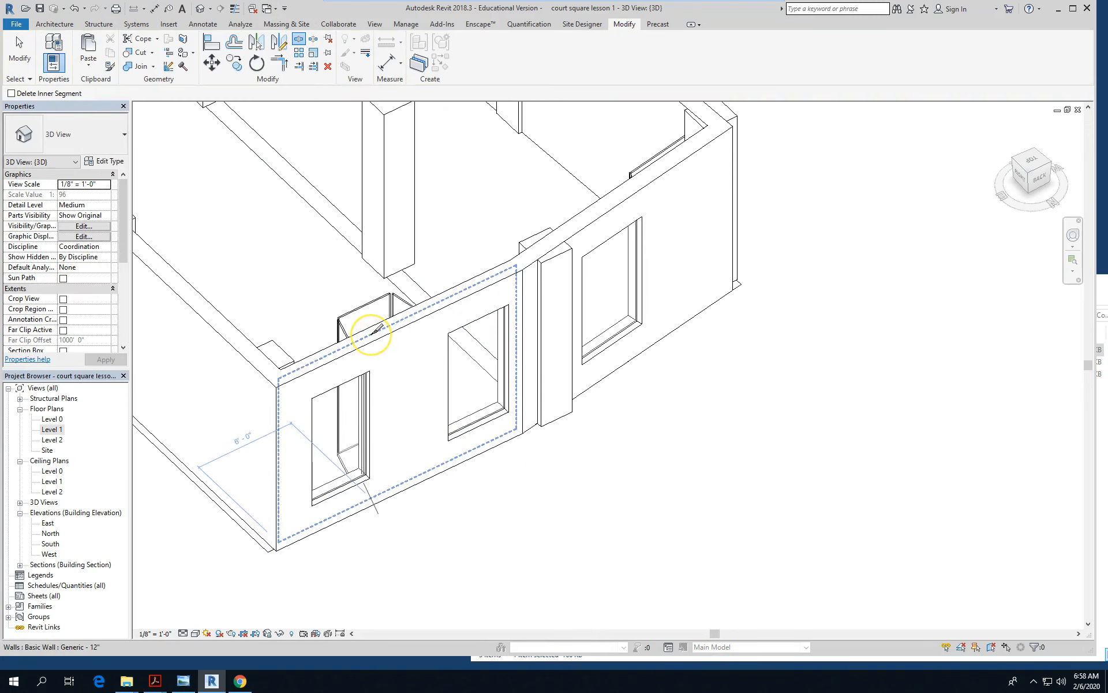
{"action": "left_click", "coordinate": [378, 334]}
{"action": "left_click", "coordinate": [437, 307]}
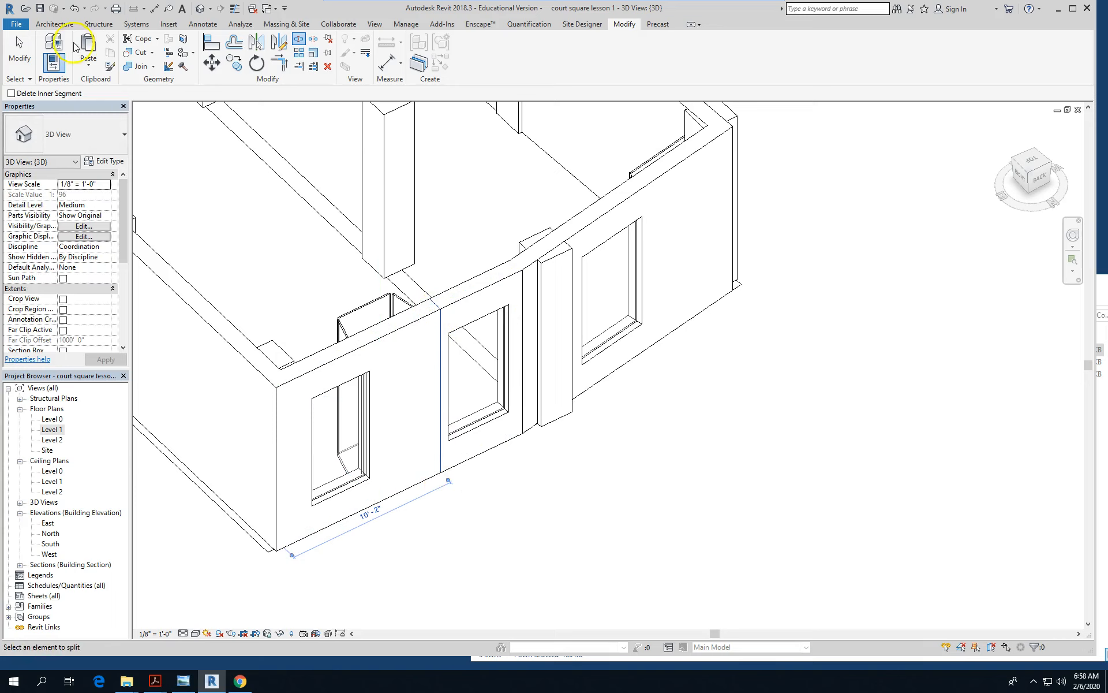
{"action": "left_click", "coordinate": [19, 46]}
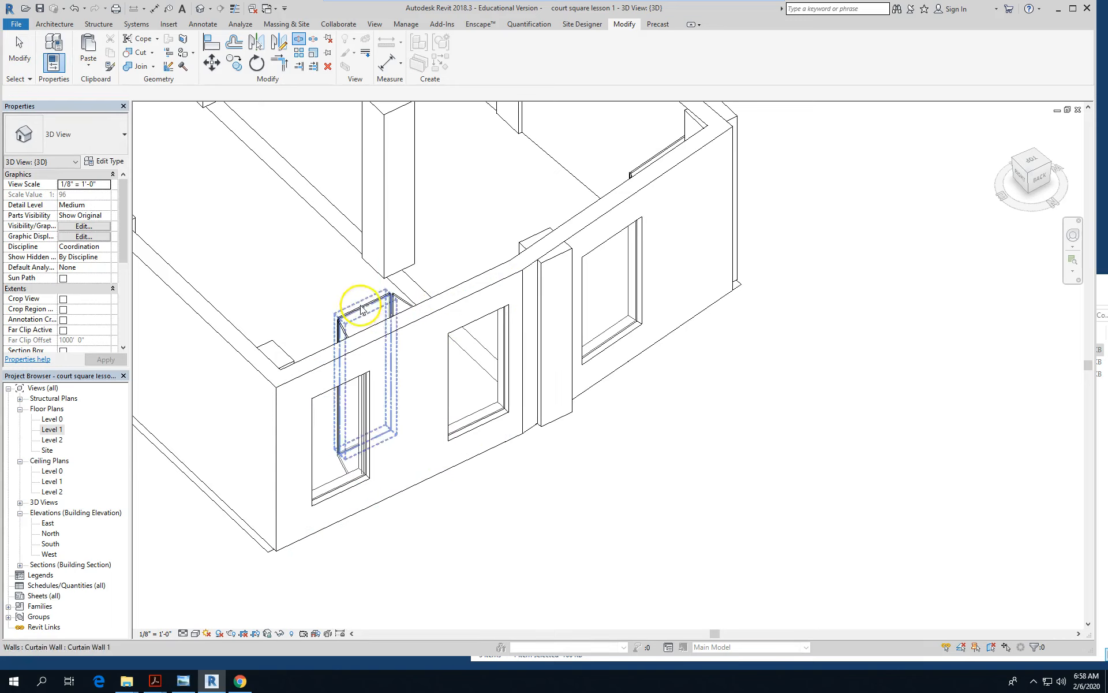
{"action": "left_click", "coordinate": [404, 326]}
{"action": "key", "text": "Delete"}
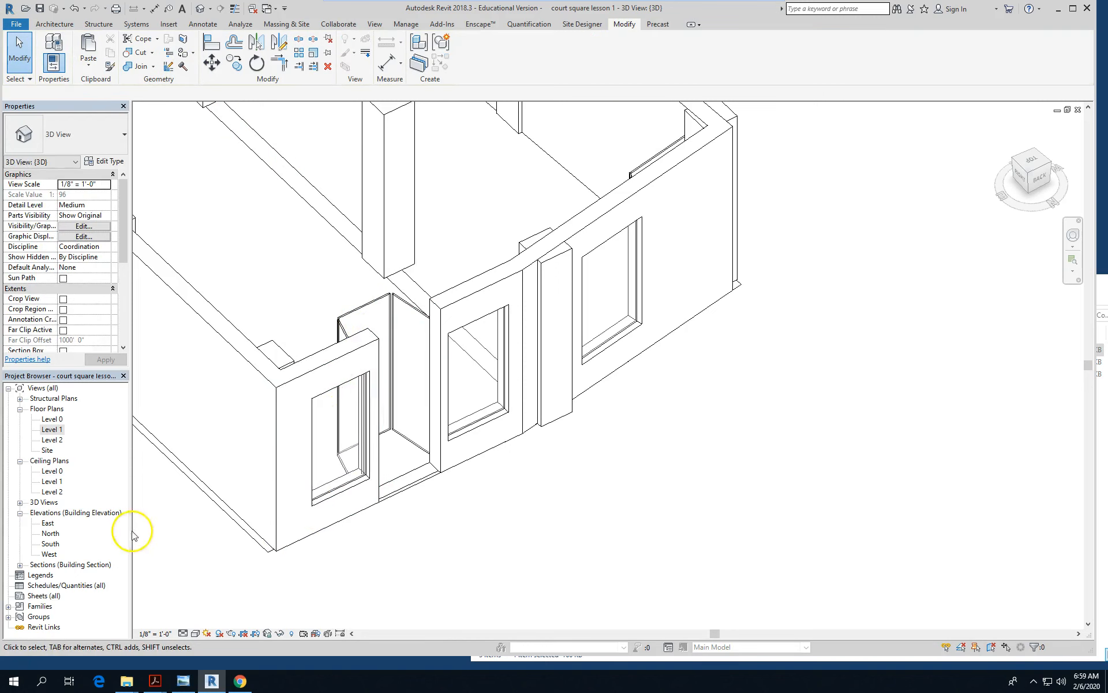
{"action": "scroll", "coordinate": [139, 528], "scroll_direction": "down", "scroll_amount": 1}
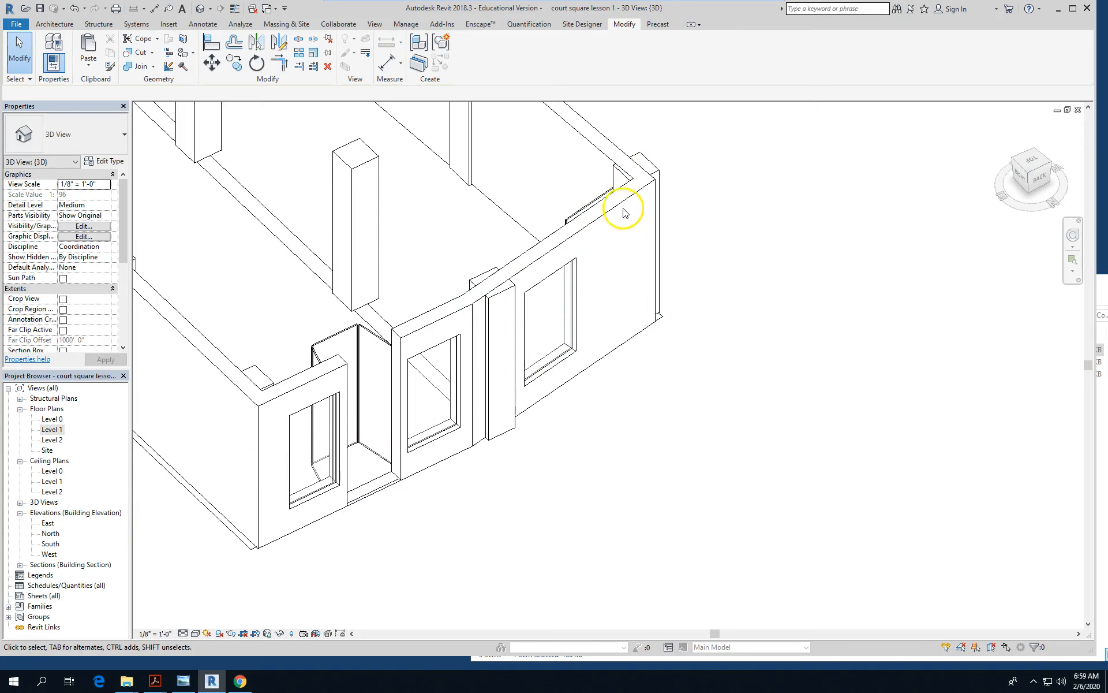
Step: Split the angled frontage wall beside its window, about 4'-7" from the corner, and shorten the corner segment to about 11"
{"action": "left_click", "coordinate": [299, 40]}
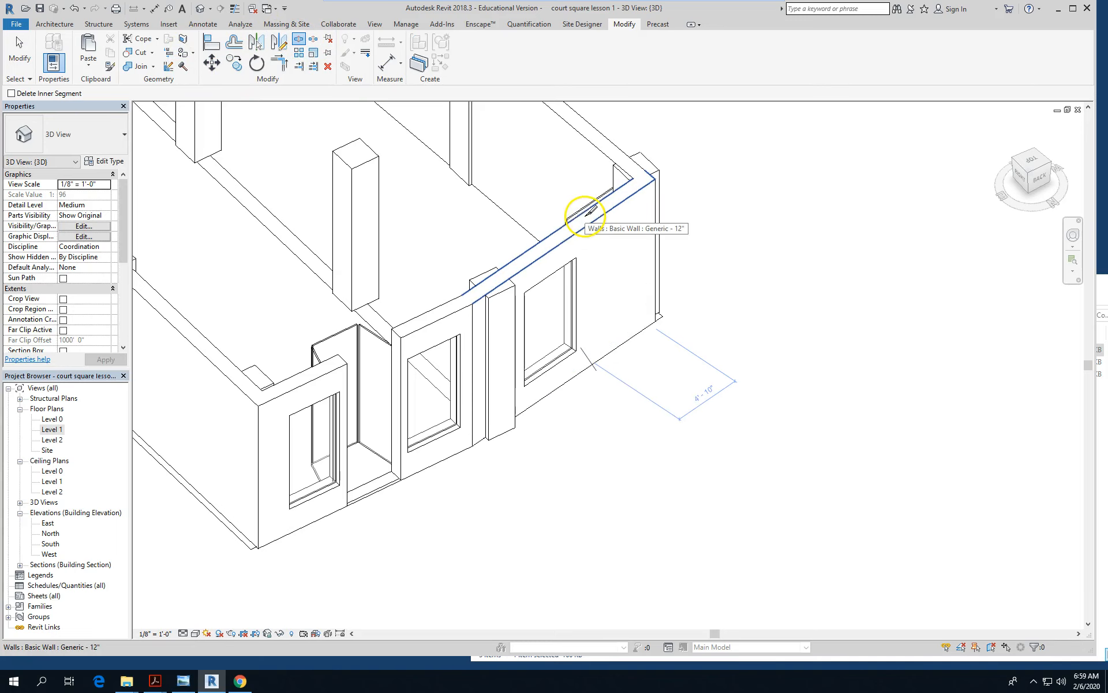
{"action": "left_click", "coordinate": [643, 182]}
{"action": "left_click", "coordinate": [22, 45]}
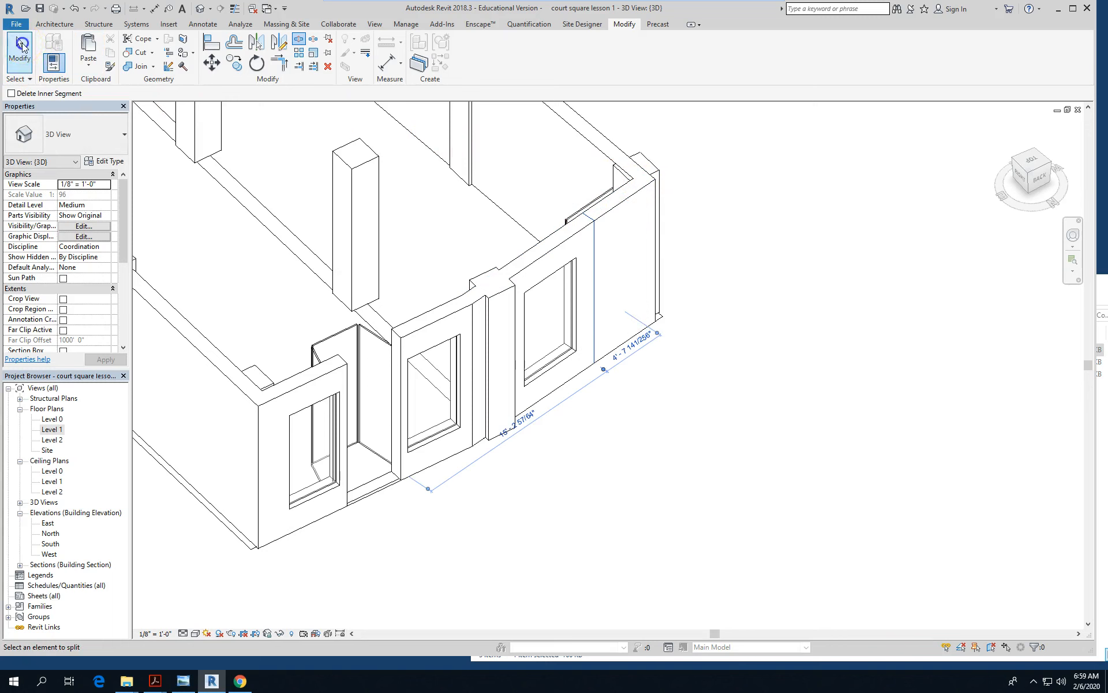
{"action": "left_click", "coordinate": [622, 214]}
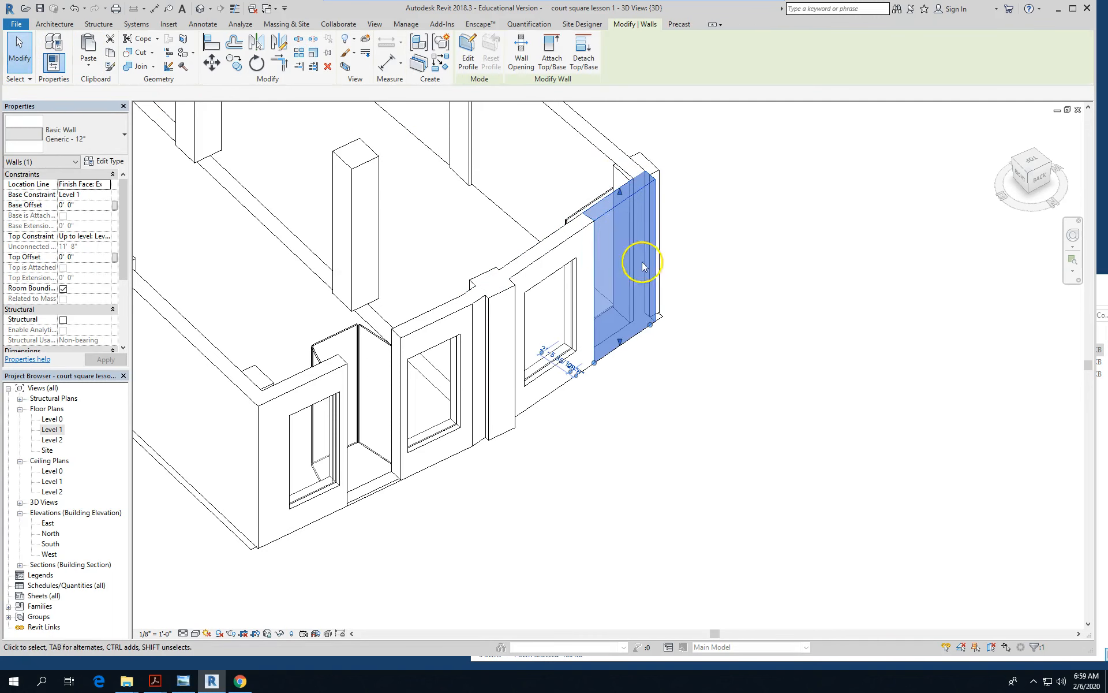
{"action": "left_click_drag", "start_coordinate": [593, 362], "coordinate": [636, 329]}
{"action": "left_click_drag", "start_coordinate": [727, 335], "coordinate": [729, 329]}
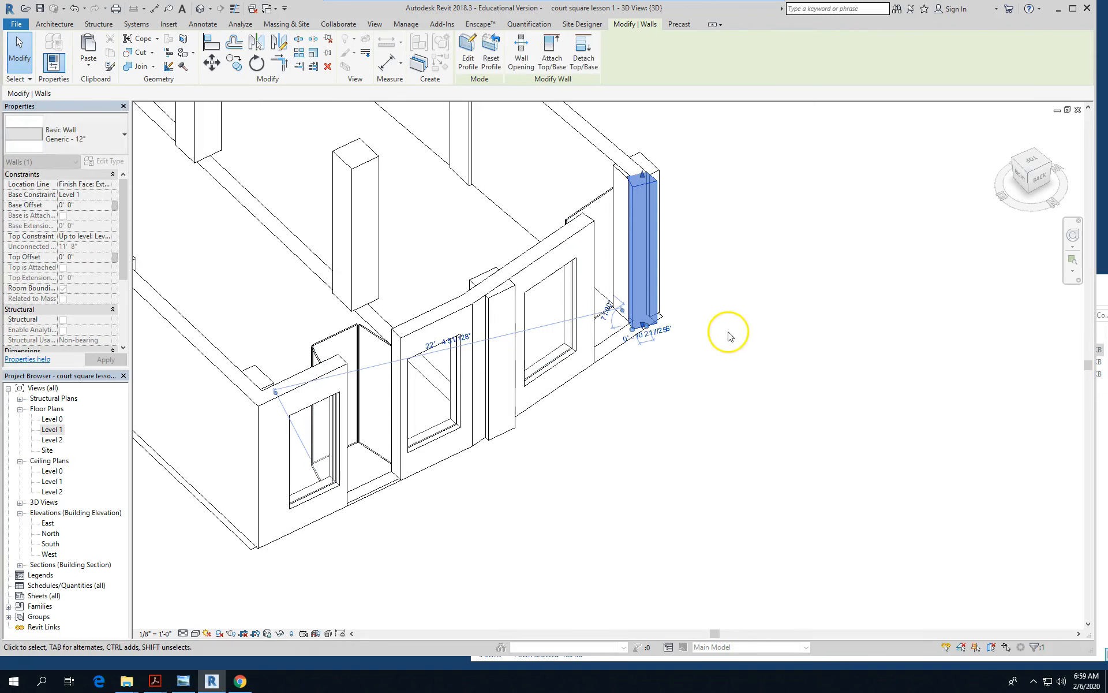
{"action": "left_click", "coordinate": [740, 351]}
Step: Set the 3D view's visual style to Shaded and examine the Court Square facade with its glazed windows and recessed entries
{"action": "middle_click_drag", "start_coordinate": [663, 379], "coordinate": [588, 357], "text": "shift"}
{"action": "scroll", "coordinate": [626, 348], "scroll_direction": "down", "scroll_amount": 2}
{"action": "scroll", "coordinate": [462, 503], "scroll_direction": "up", "scroll_amount": 2}
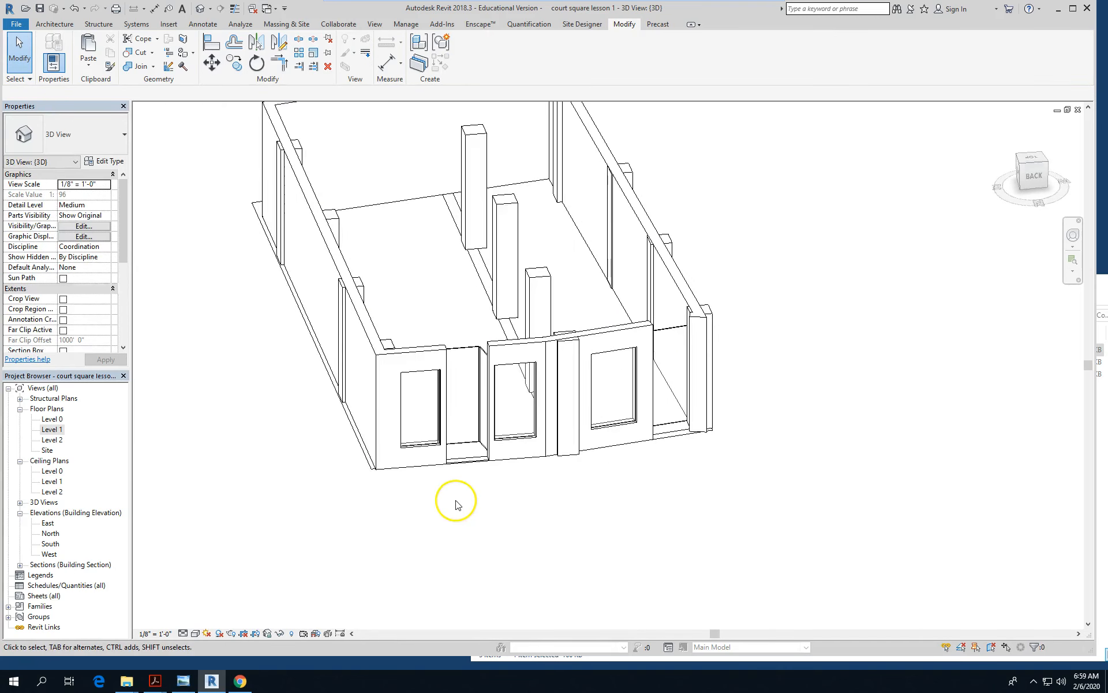
{"action": "scroll", "coordinate": [476, 488], "scroll_direction": "up", "scroll_amount": 2}
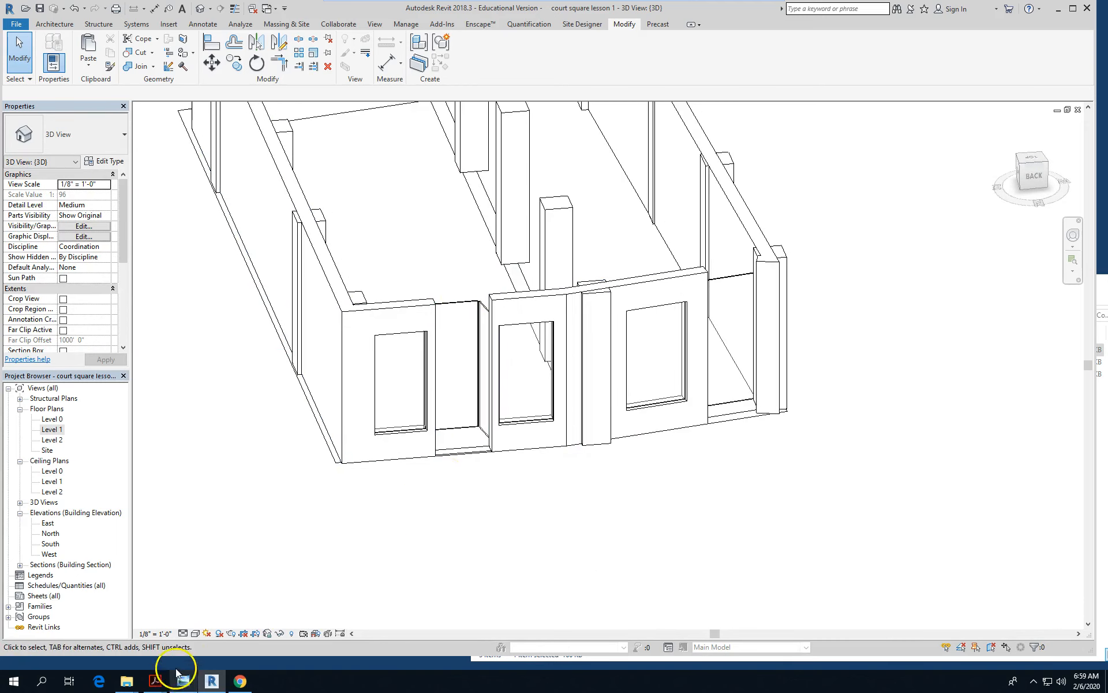
{"action": "left_click", "coordinate": [195, 634]}
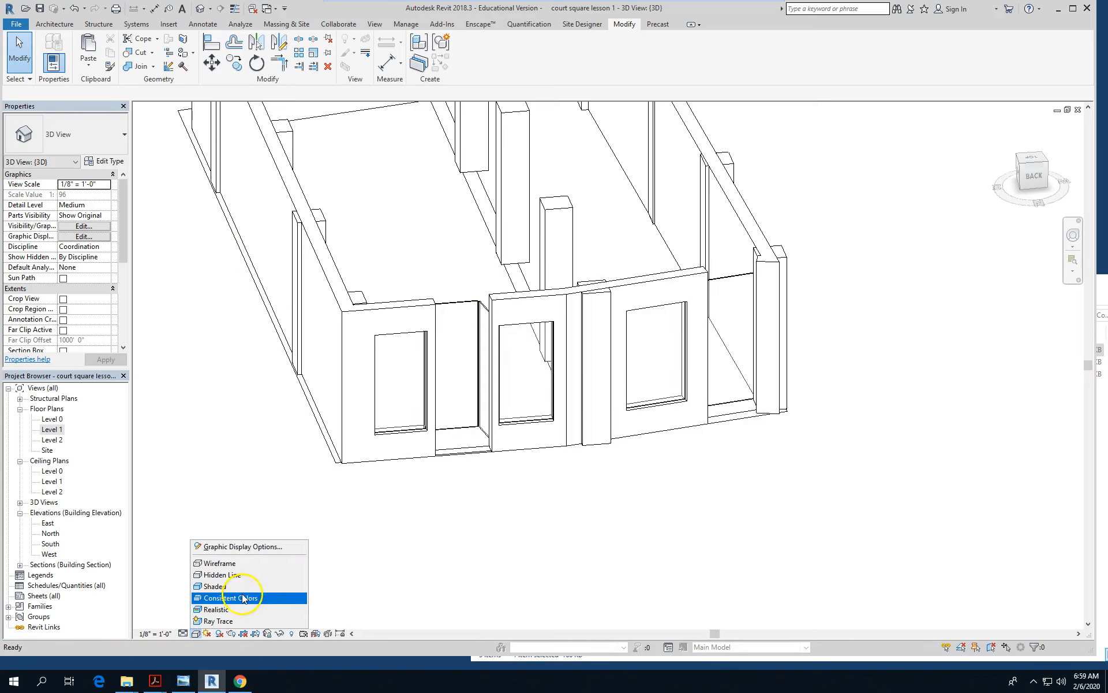
{"action": "left_click", "coordinate": [222, 585]}
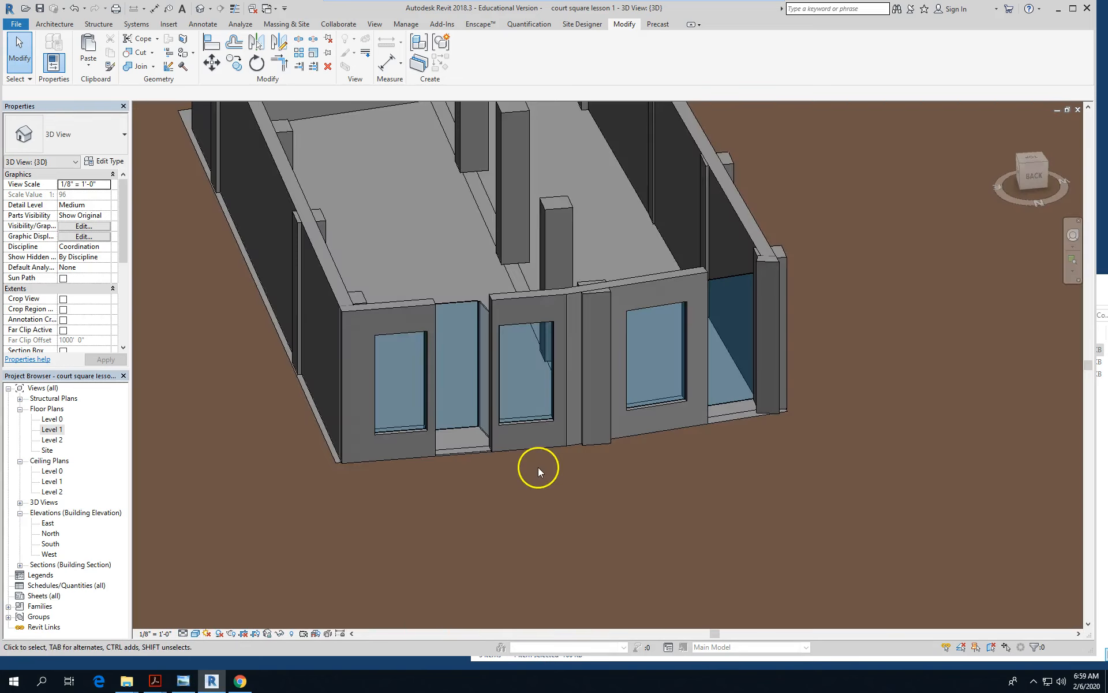
{"action": "scroll", "coordinate": [538, 467], "scroll_direction": "down", "scroll_amount": 2}
{"action": "middle_click_drag", "start_coordinate": [501, 522], "coordinate": [552, 514], "text": "shift"}
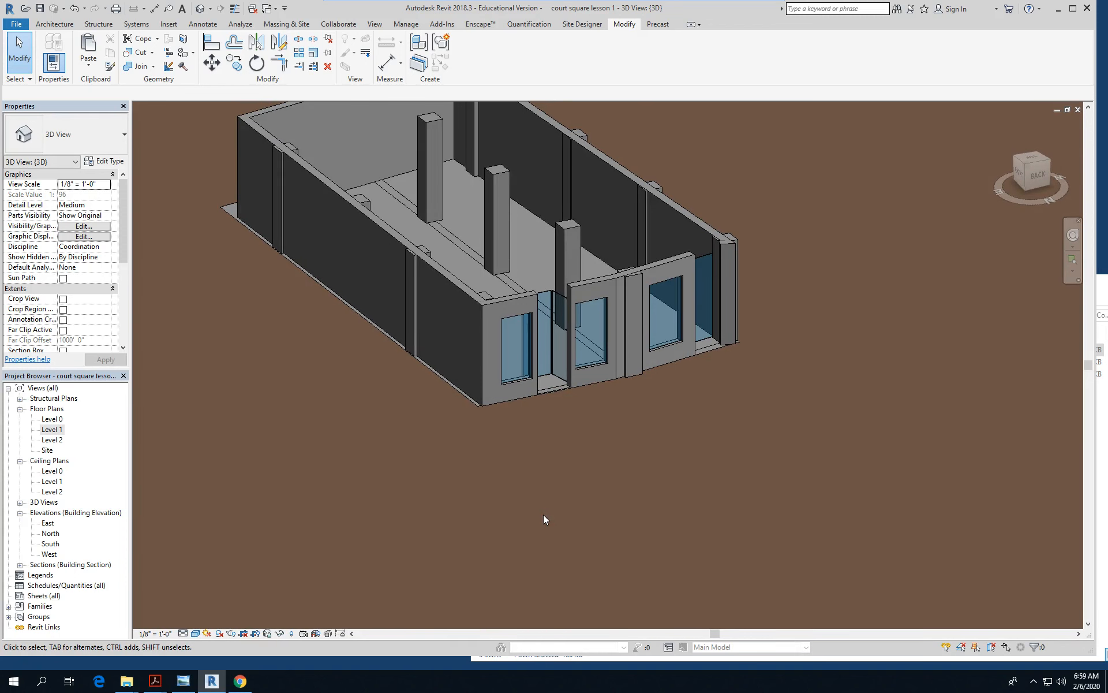
Step: Undo the shortening and splitting of the angled frontage wall and the deletion of the straight wall's middle segment
{"action": "scroll", "coordinate": [650, 341], "scroll_direction": "up", "scroll_amount": 2}
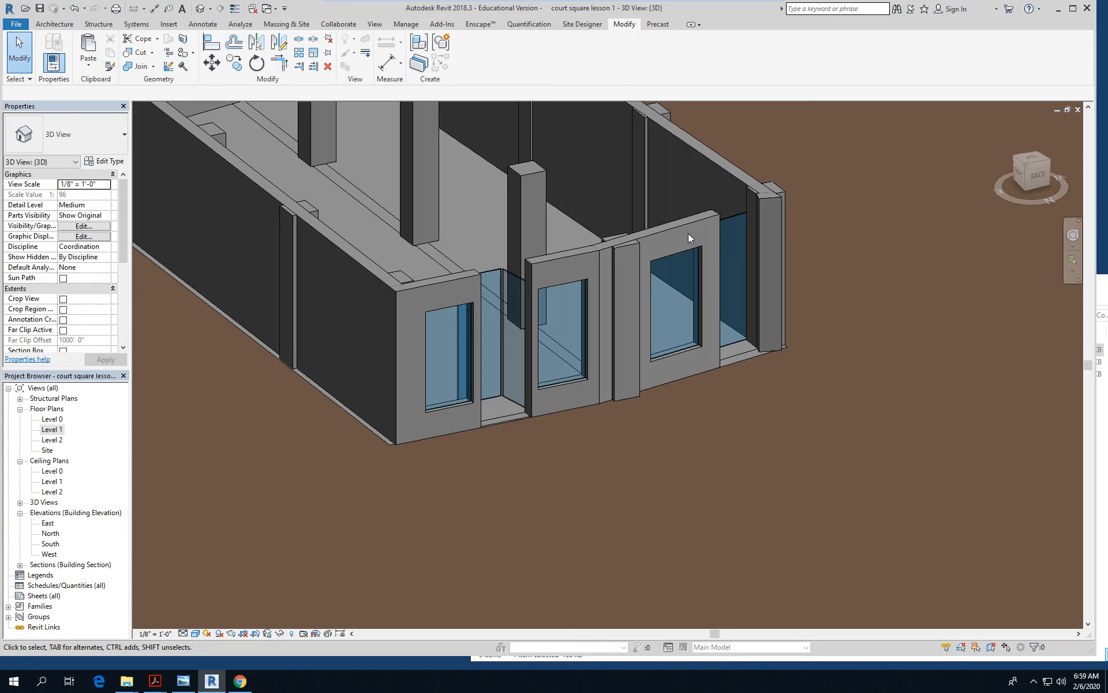
{"action": "scroll", "coordinate": [465, 362], "scroll_direction": "up", "scroll_amount": 2}
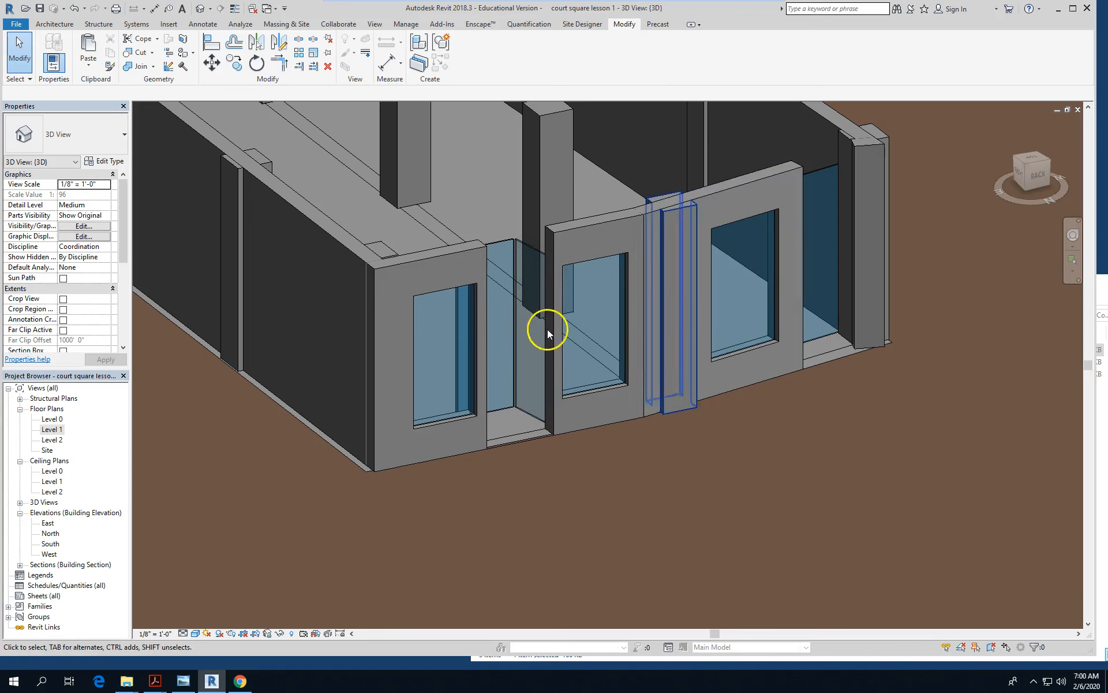
{"action": "middle_click_drag", "start_coordinate": [375, 435], "coordinate": [698, 392], "text": "shift"}
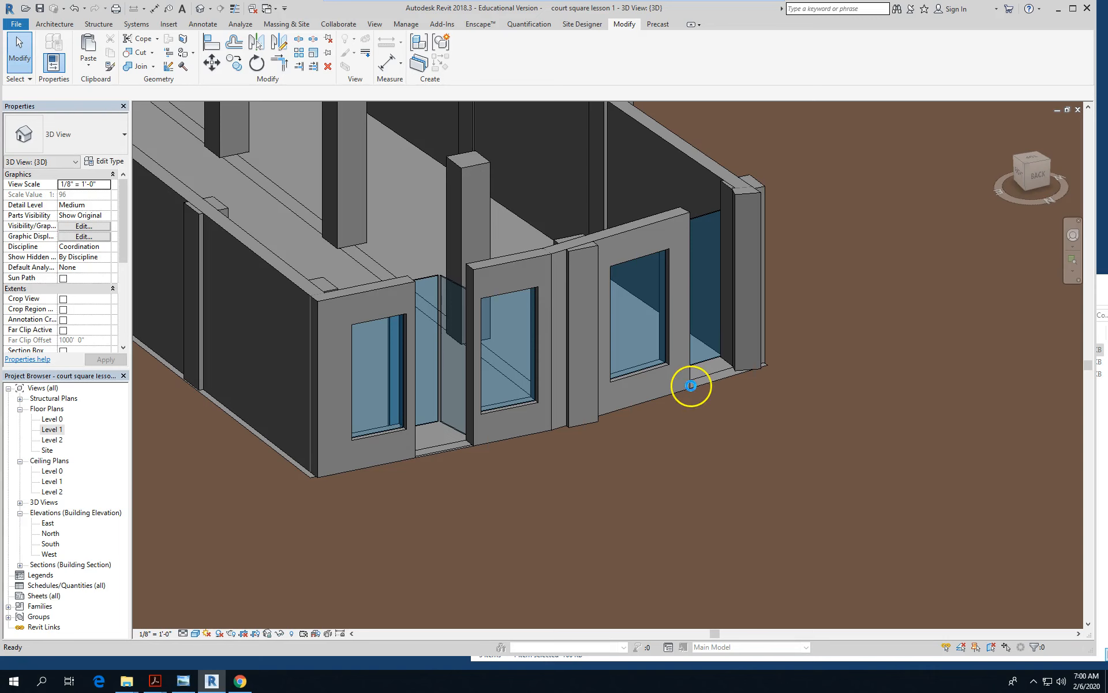
{"action": "key", "text": "ctrl+z"}
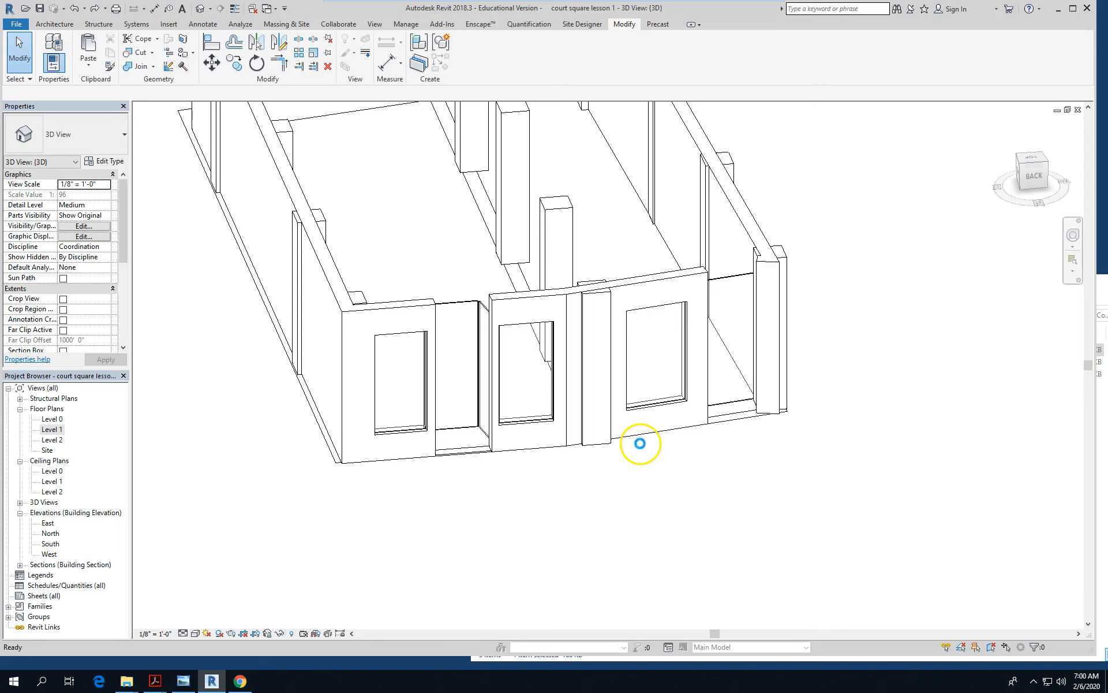
{"action": "key", "text": "ctrl+z"}
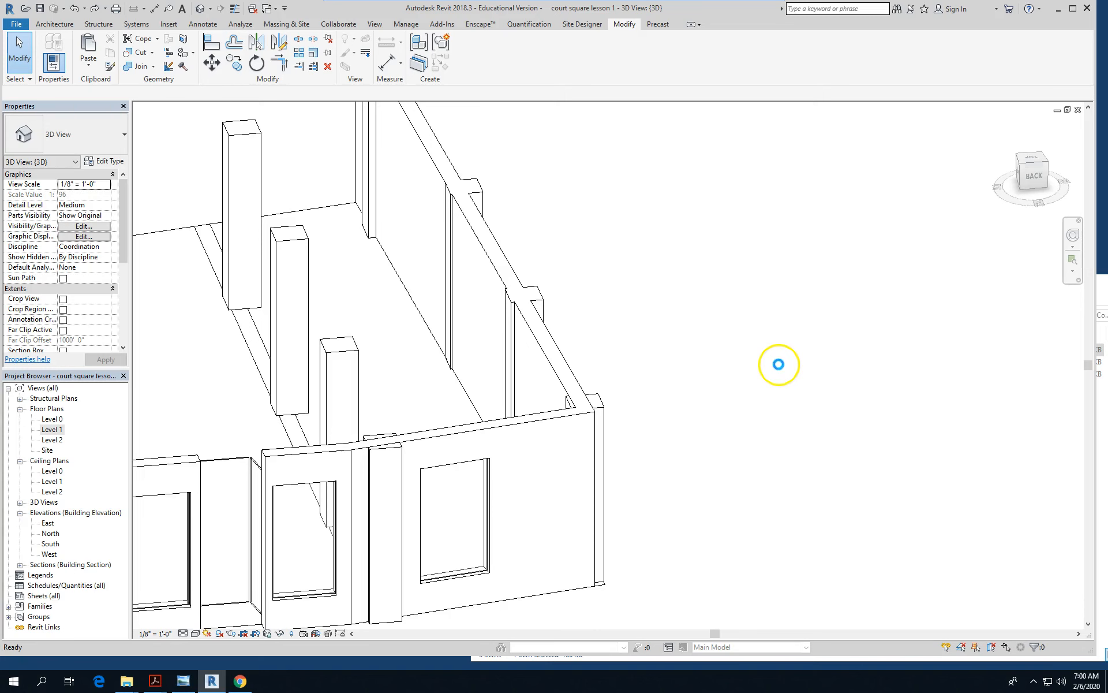
{"action": "scroll", "coordinate": [779, 364], "scroll_direction": "down", "scroll_amount": 5}
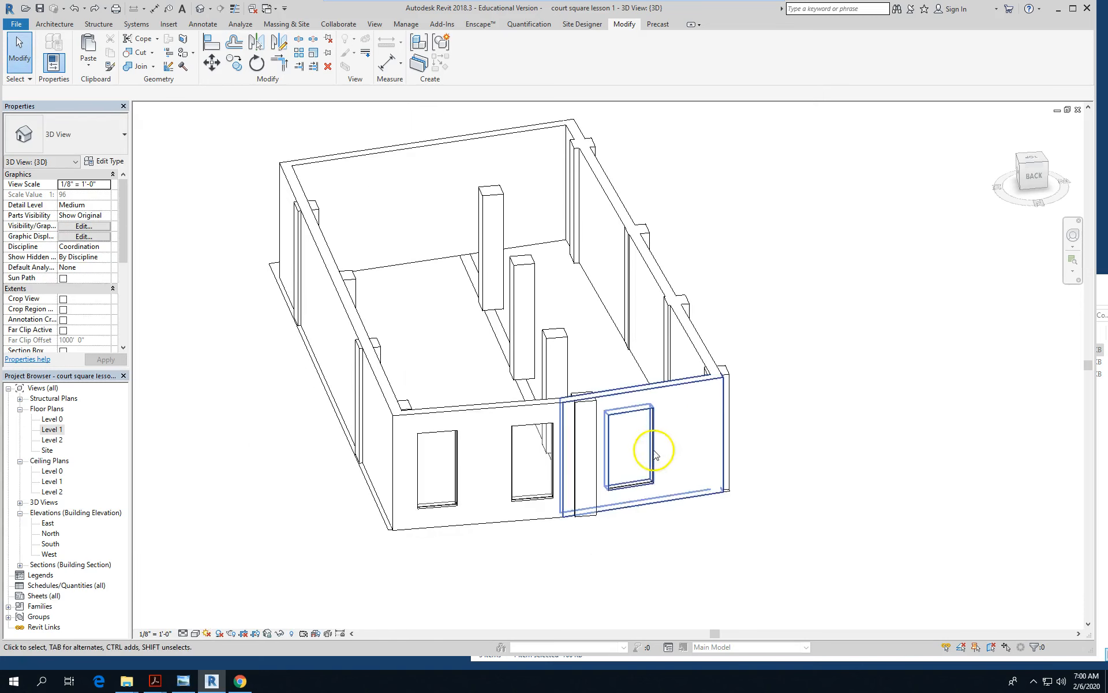
{"action": "scroll", "coordinate": [655, 454], "scroll_direction": "up", "scroll_amount": 2}
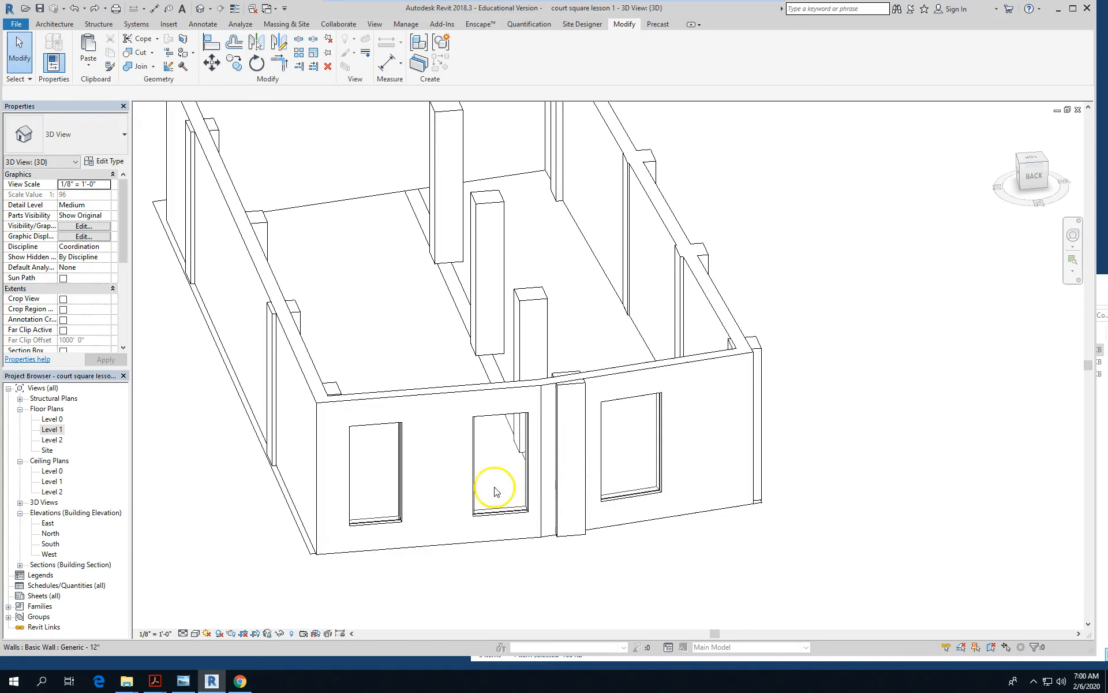
Step: Raise the base of the straight frontage wall's middle segment to about 9'-10 3/4", leaving a header above the entry between the windows
{"action": "left_click", "coordinate": [437, 390]}
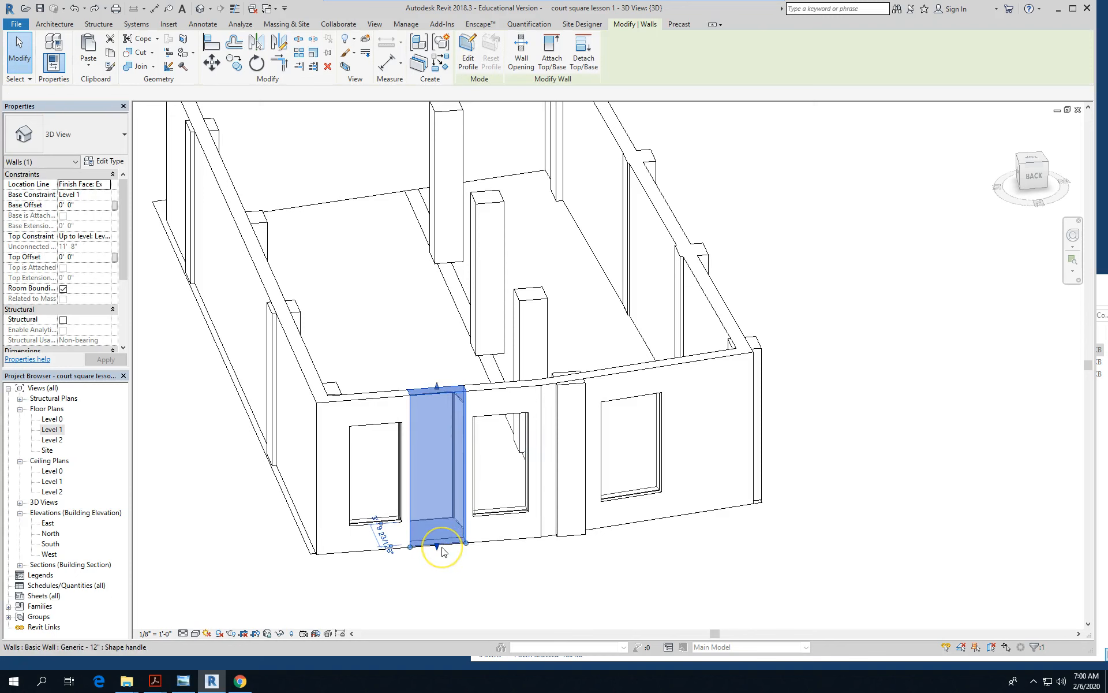
{"action": "left_click_drag", "start_coordinate": [438, 551], "coordinate": [440, 420]}
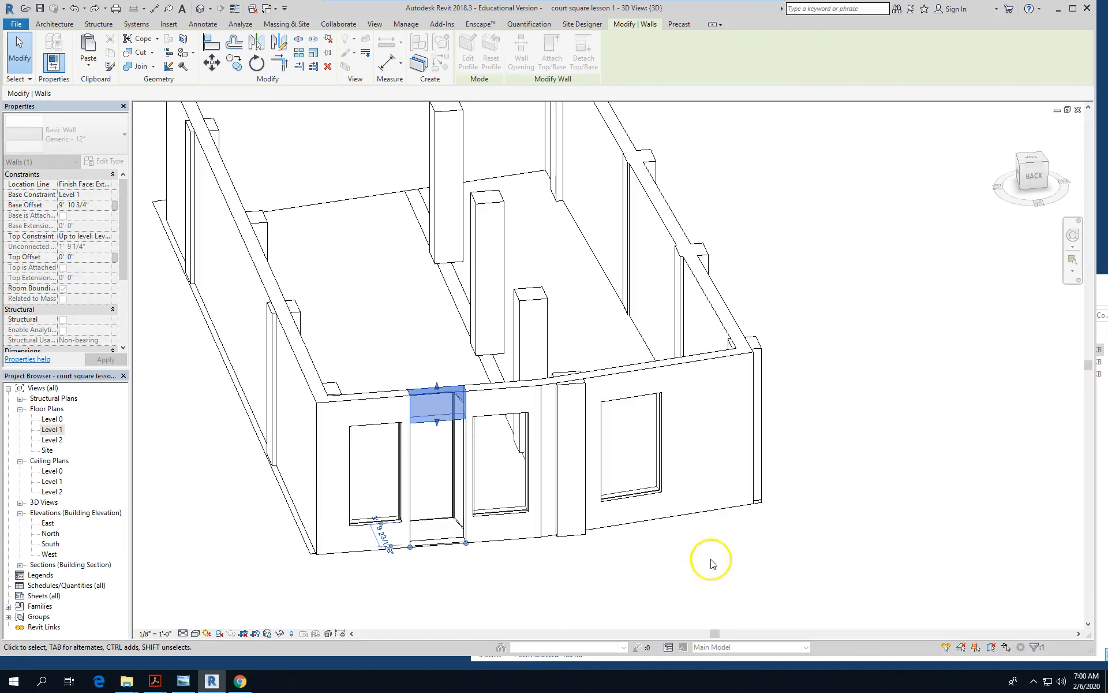
{"action": "left_click", "coordinate": [615, 584]}
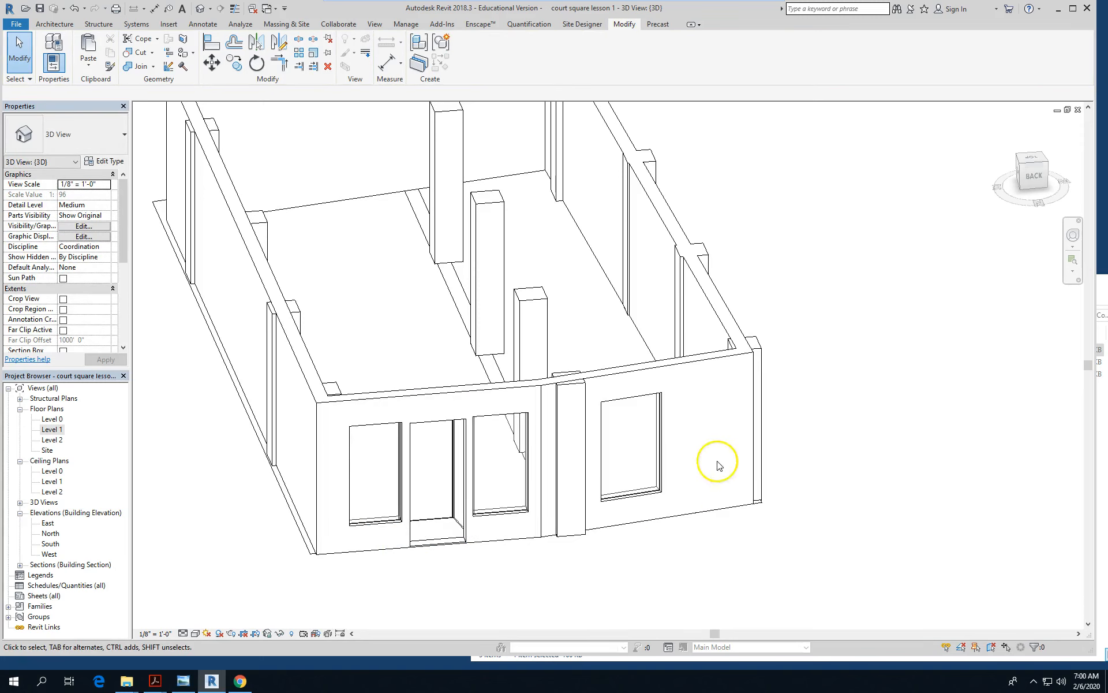
Step: Split the angled frontage wall at both sides of its entry, about 5'-1" and about 6" from the corner
{"action": "scroll", "coordinate": [789, 534], "scroll_direction": "up", "scroll_amount": 2}
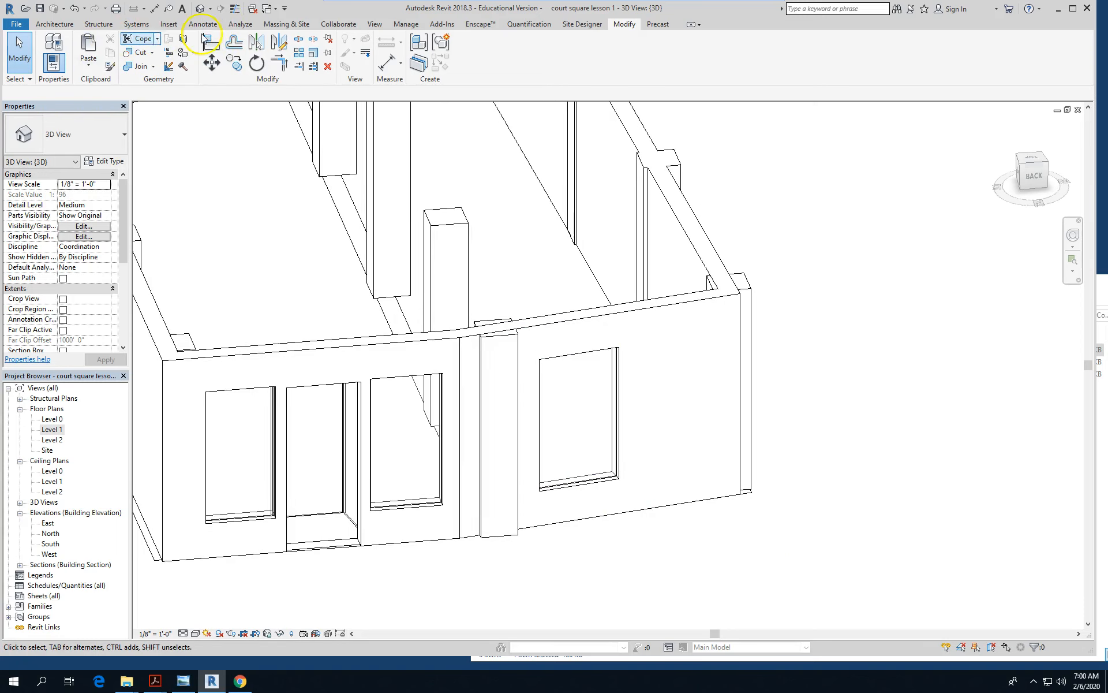
{"action": "left_click", "coordinate": [297, 40]}
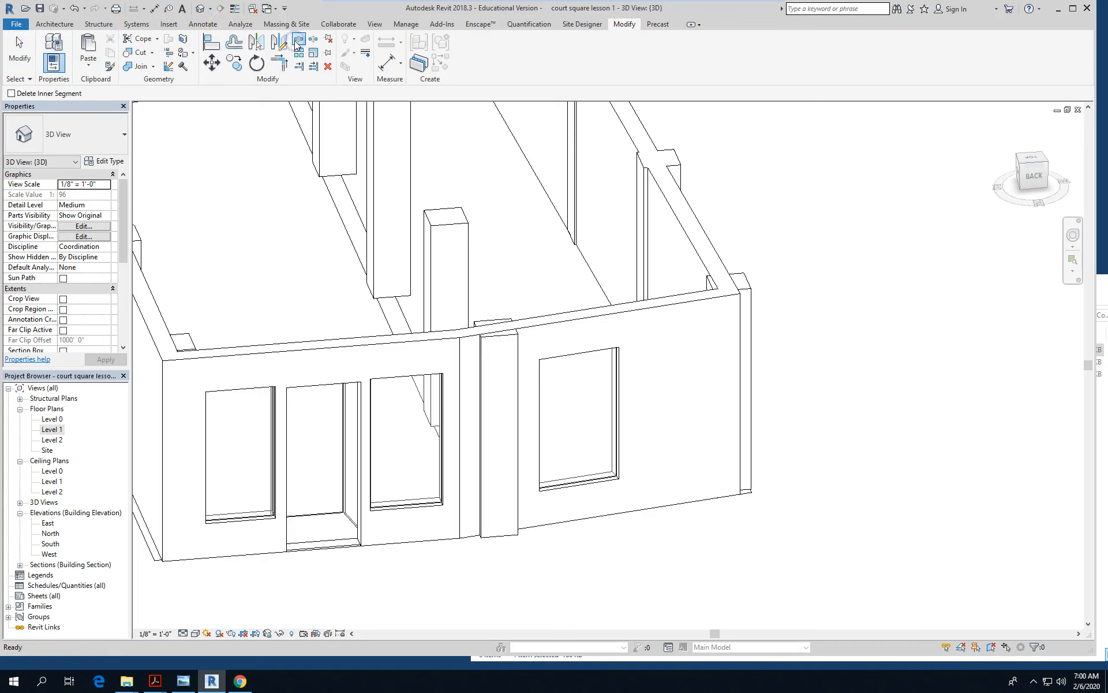
{"action": "left_click", "coordinate": [638, 306]}
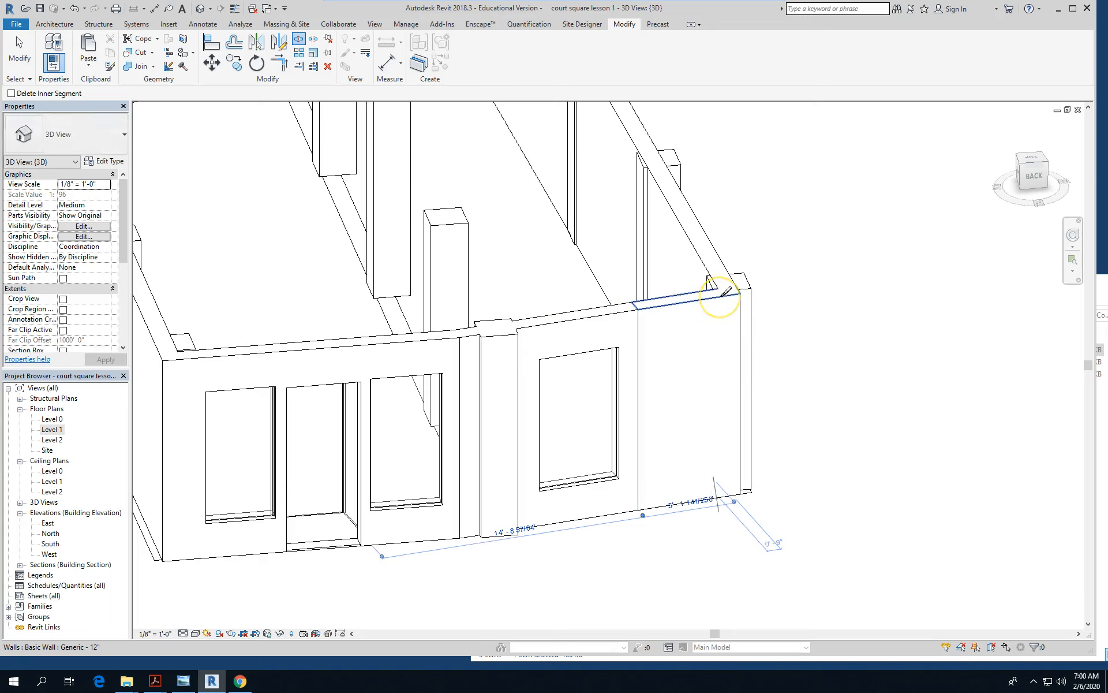
{"action": "left_click", "coordinate": [742, 466]}
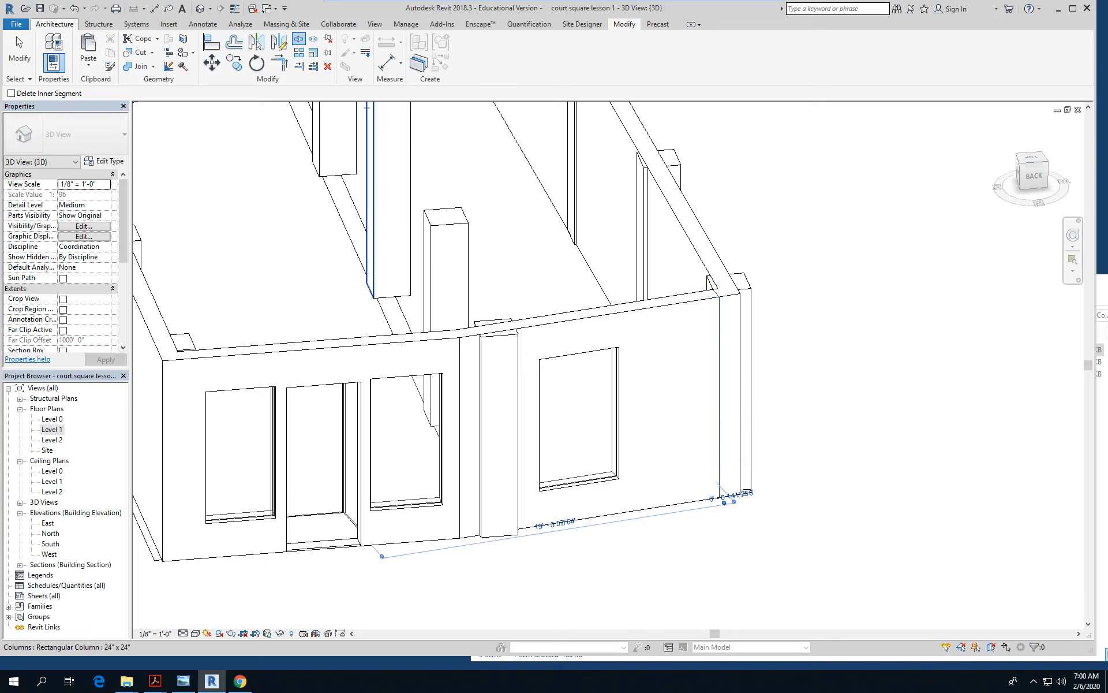
{"action": "left_click", "coordinate": [19, 52]}
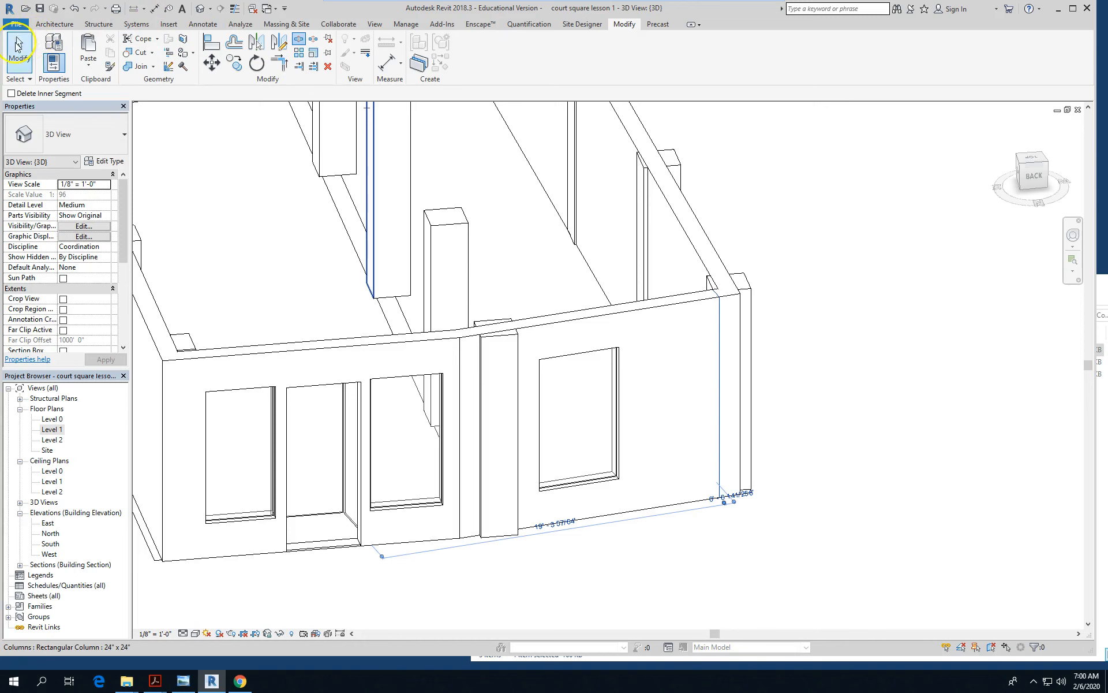
Step: Raise the base of the angled wall's entry segment to about 9'-7", leaving a header over the opening
{"action": "left_click", "coordinate": [689, 503]}
{"action": "left_click_drag", "start_coordinate": [665, 437], "coordinate": [864, 453]}
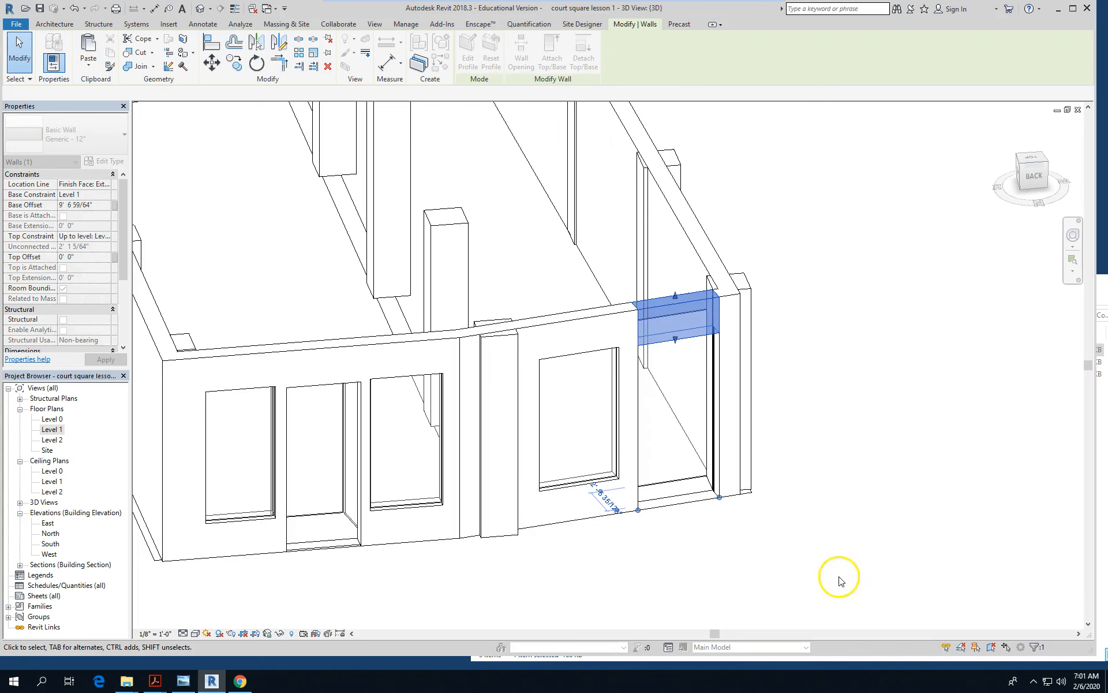
{"action": "left_click", "coordinate": [841, 568]}
{"action": "scroll", "coordinate": [785, 459], "scroll_direction": "down", "scroll_amount": 3}
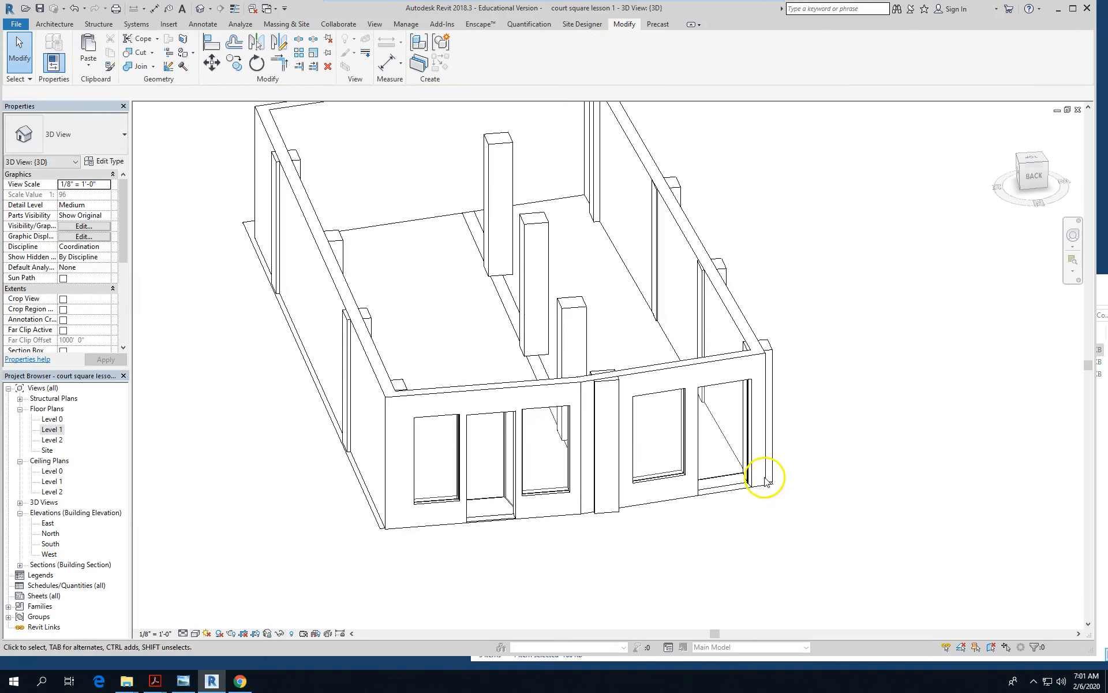
Step: Examine both entry openings along the frontage and set the 3D view's visual style to Shaded
{"action": "middle_click_drag", "start_coordinate": [770, 562], "coordinate": [836, 322], "text": "shift"}
{"action": "scroll", "coordinate": [840, 318], "scroll_direction": "down", "scroll_amount": 2}
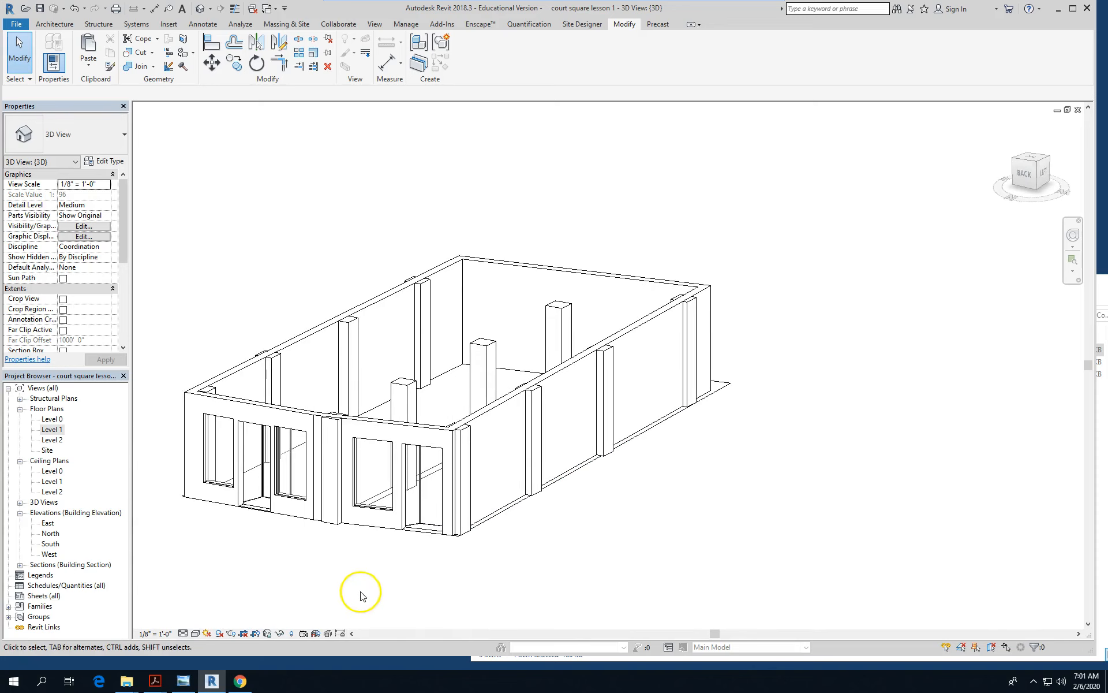
{"action": "scroll", "coordinate": [362, 591], "scroll_direction": "up", "scroll_amount": 4}
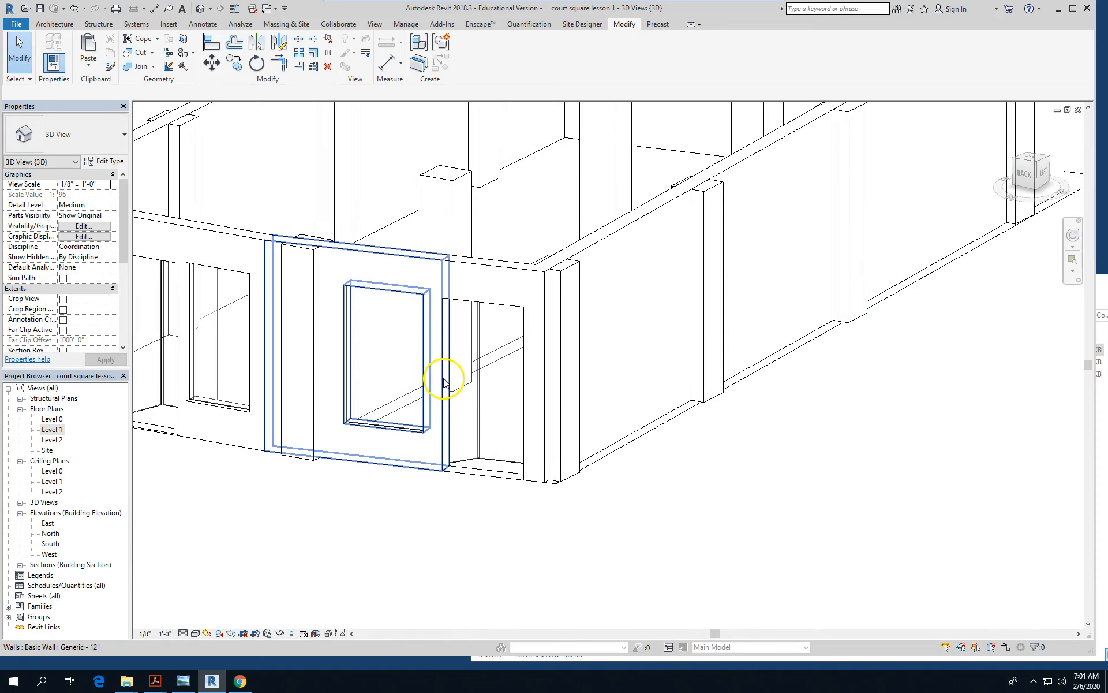
{"action": "scroll", "coordinate": [693, 439], "scroll_direction": "down", "scroll_amount": 3}
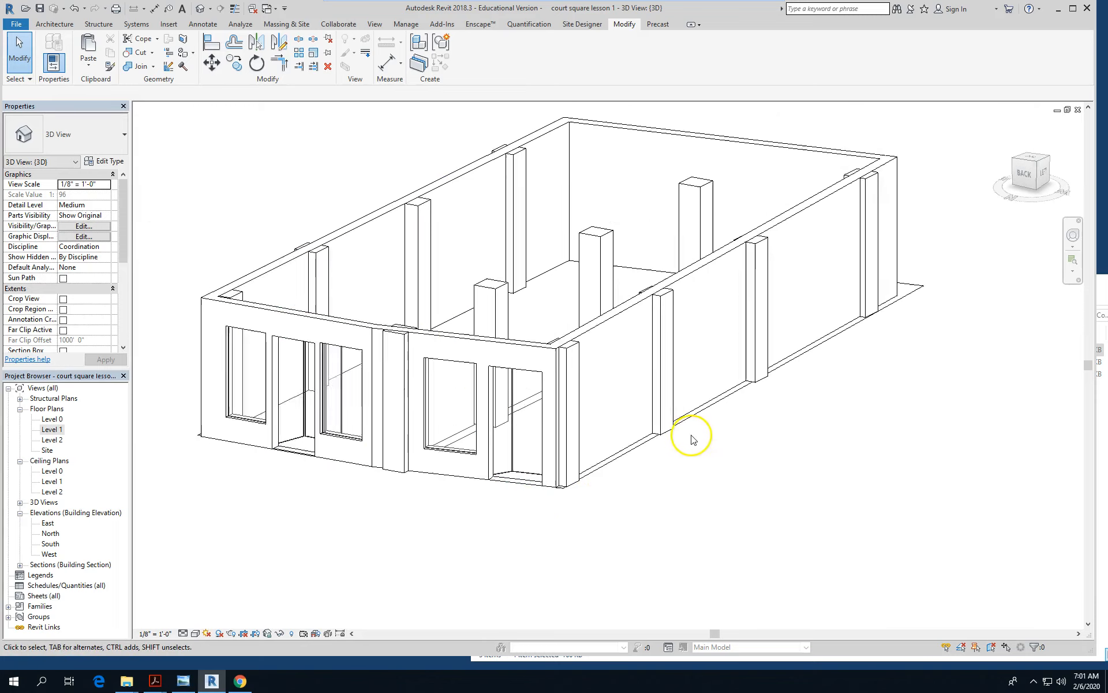
{"action": "scroll", "coordinate": [693, 438], "scroll_direction": "down", "scroll_amount": 2}
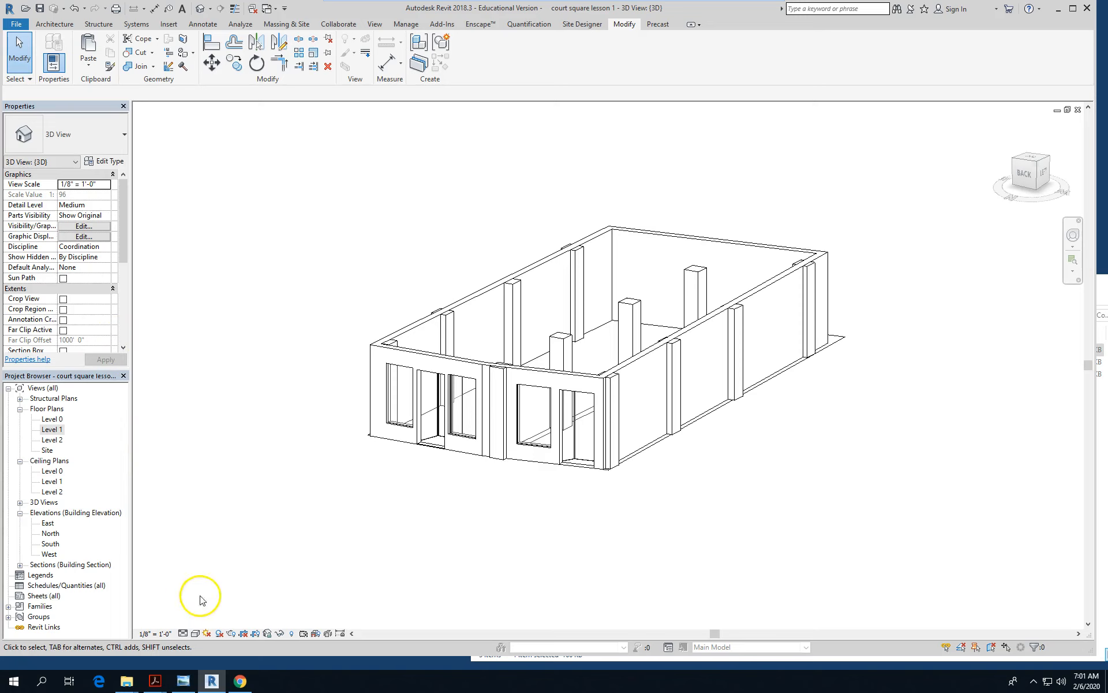
{"action": "left_click", "coordinate": [196, 633]}
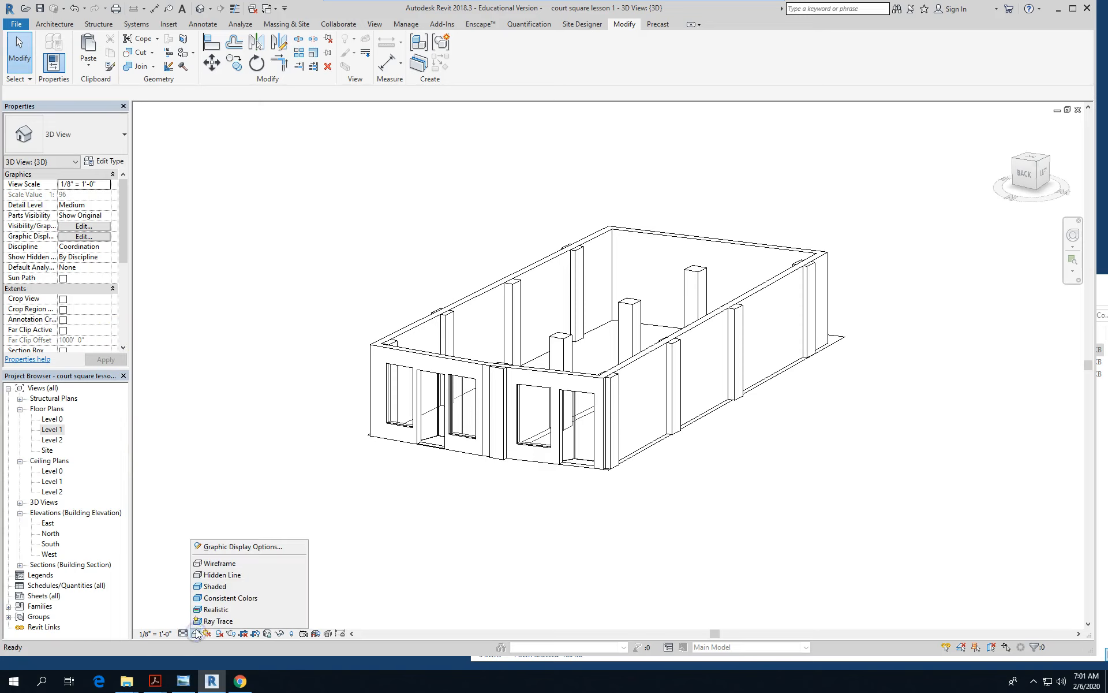
{"action": "left_click", "coordinate": [230, 587]}
{"action": "scroll", "coordinate": [479, 468], "scroll_direction": "up", "scroll_amount": 4}
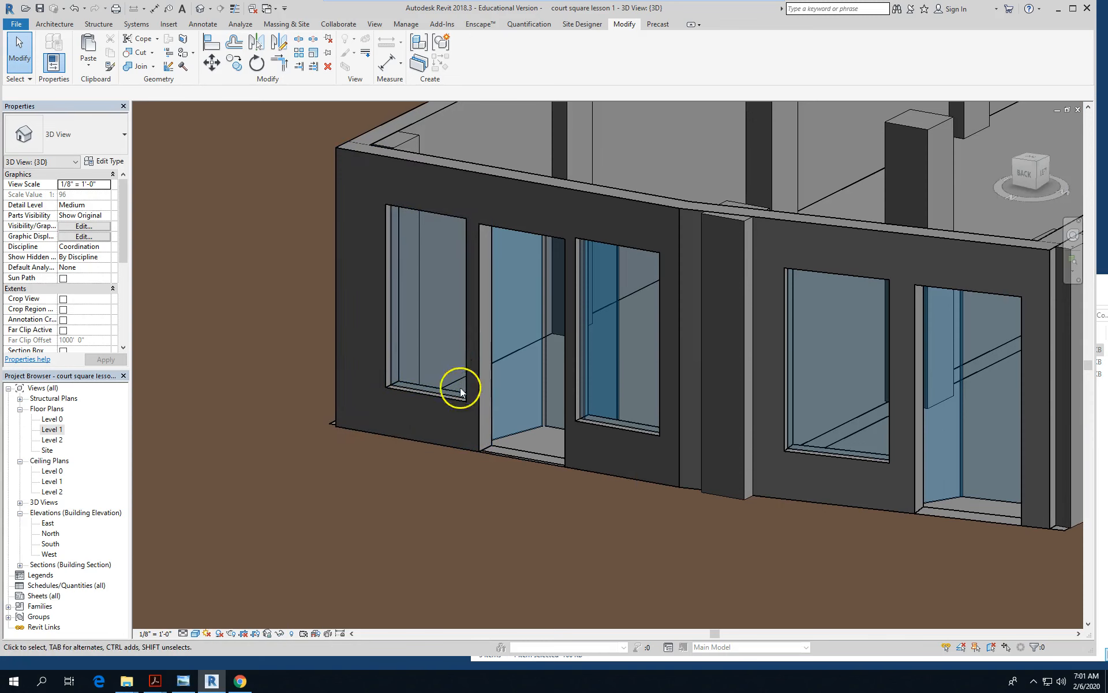
Step: Try to stretch the end of the straight wall's outer curtain wall window nearest the entry
{"action": "left_click", "coordinate": [391, 359]}
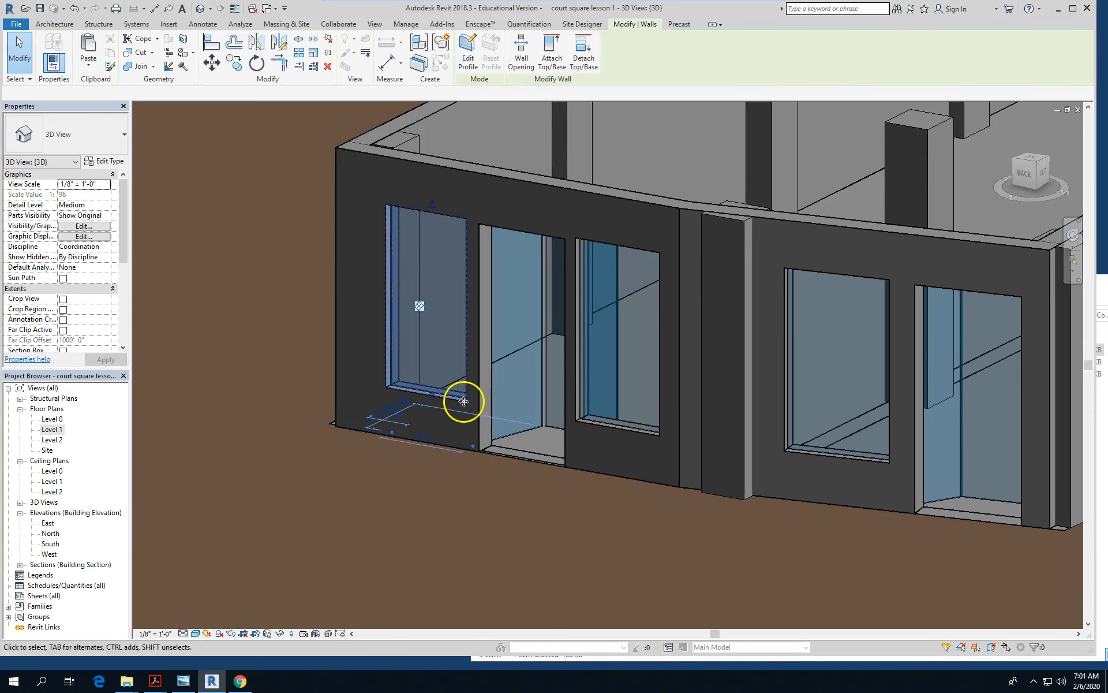
{"action": "scroll", "coordinate": [464, 401], "scroll_direction": "up", "scroll_amount": 2}
{"action": "scroll", "coordinate": [468, 413], "scroll_direction": "up", "scroll_amount": 2}
{"action": "middle_click_drag", "start_coordinate": [462, 426], "coordinate": [589, 423], "text": "shift"}
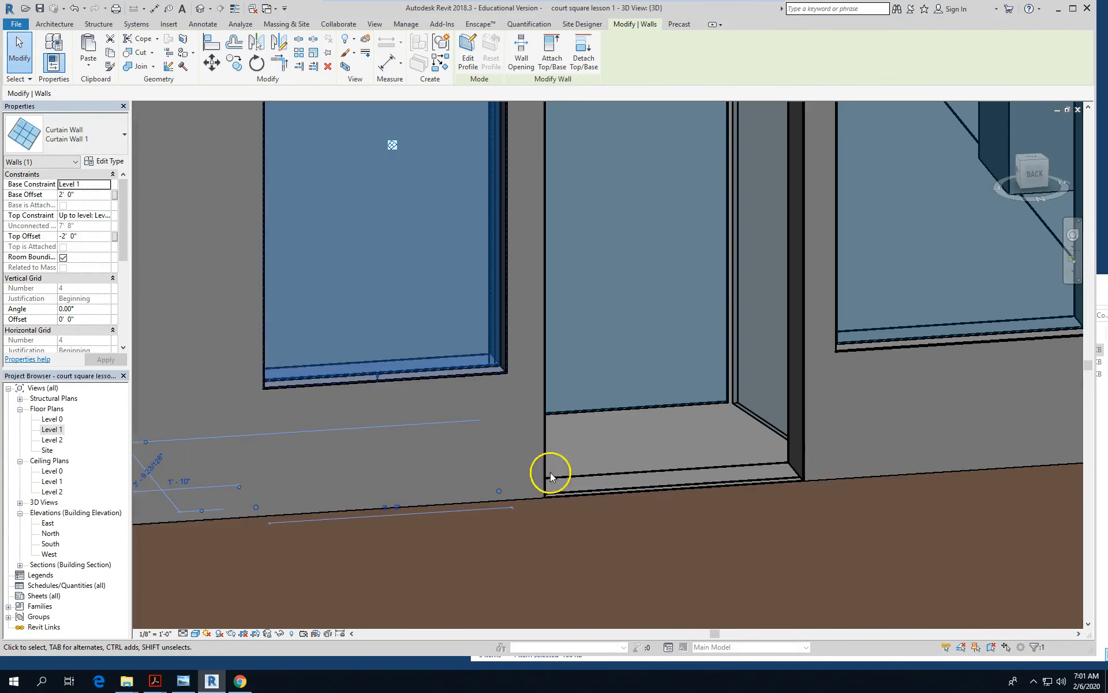
{"action": "left_click_drag", "start_coordinate": [502, 491], "coordinate": [497, 521]}
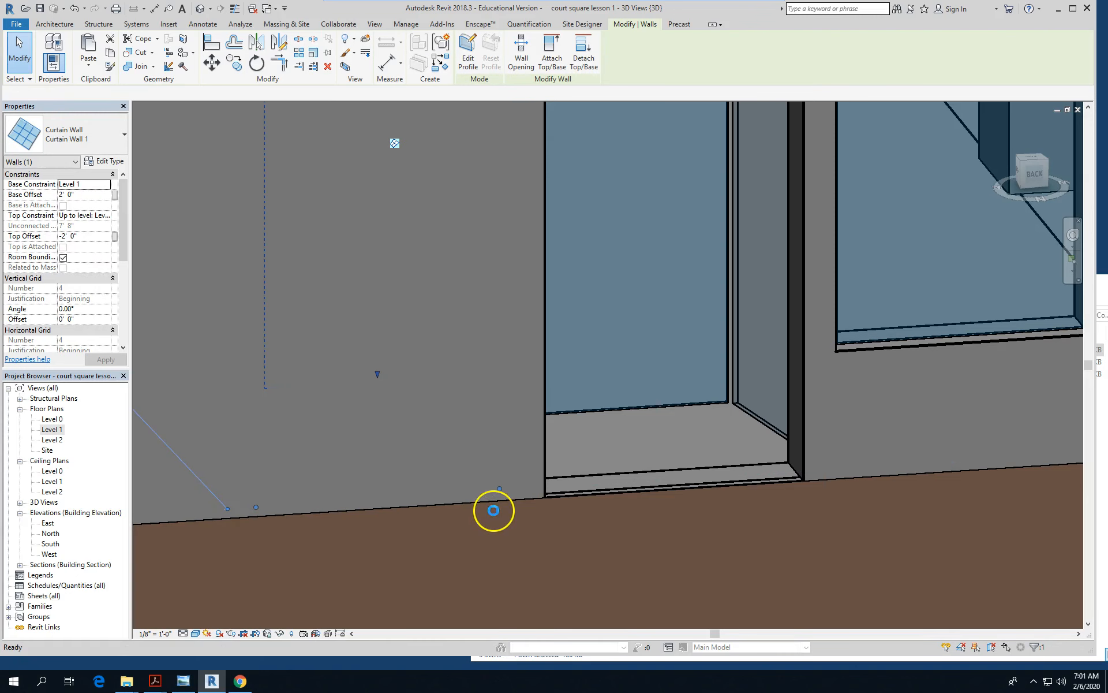
{"action": "key", "text": "Escape"}
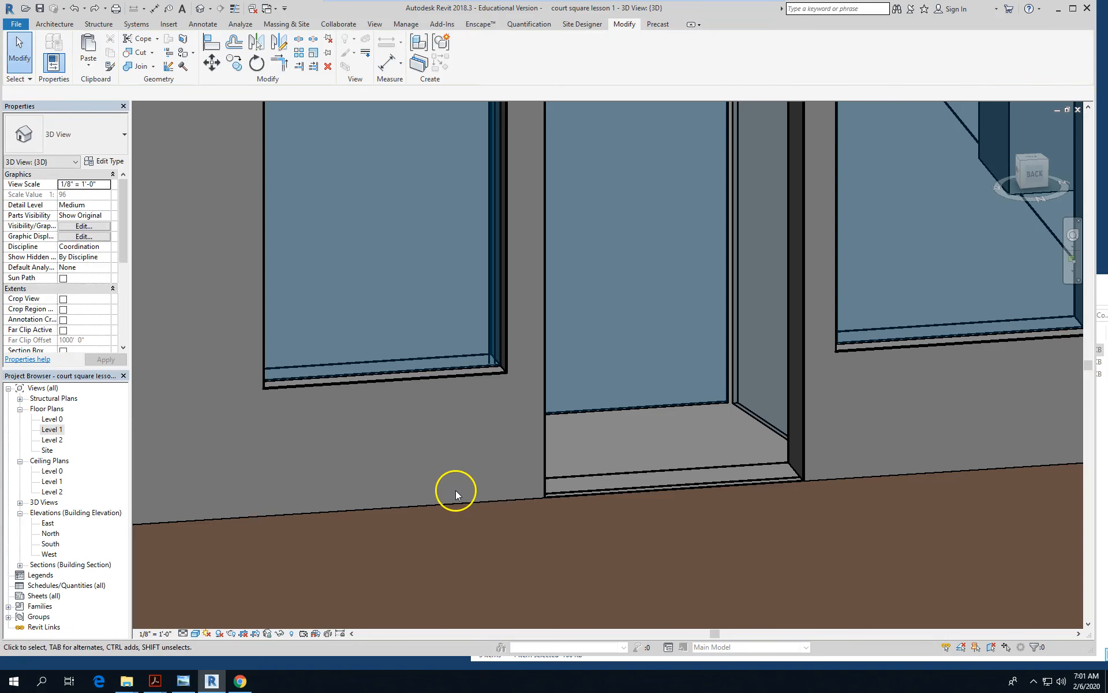
Step: Delete the stray model line lying on the ground alongside the building's long side wall
{"action": "scroll", "coordinate": [308, 402], "scroll_direction": "down", "scroll_amount": 10}
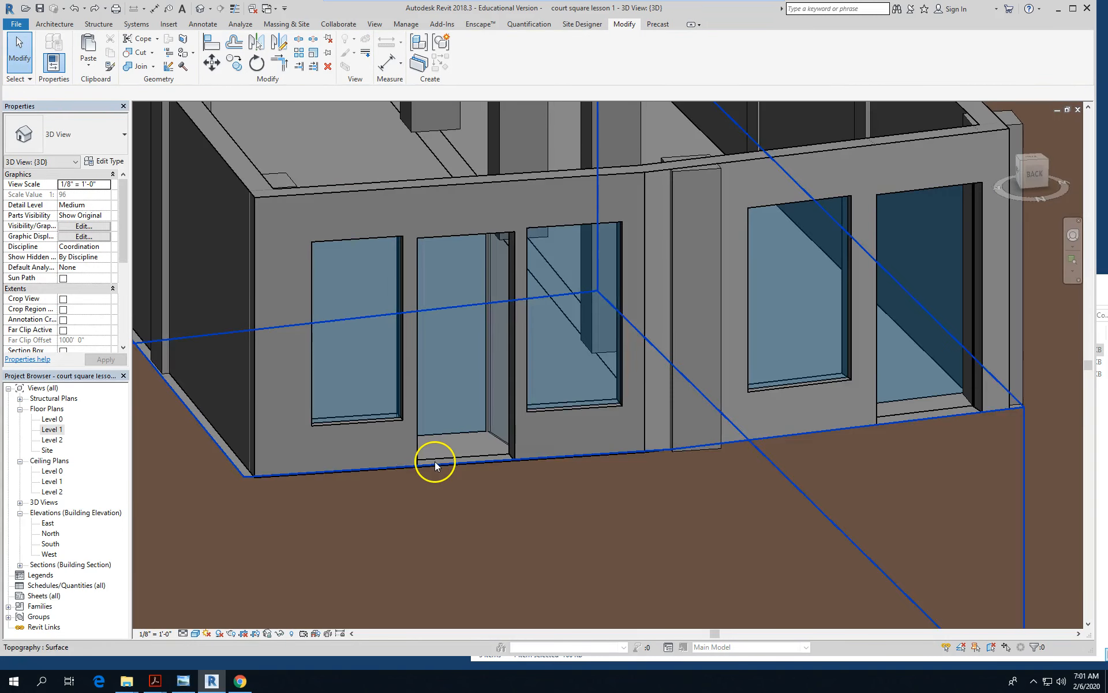
{"action": "scroll", "coordinate": [417, 469], "scroll_direction": "down", "scroll_amount": 8}
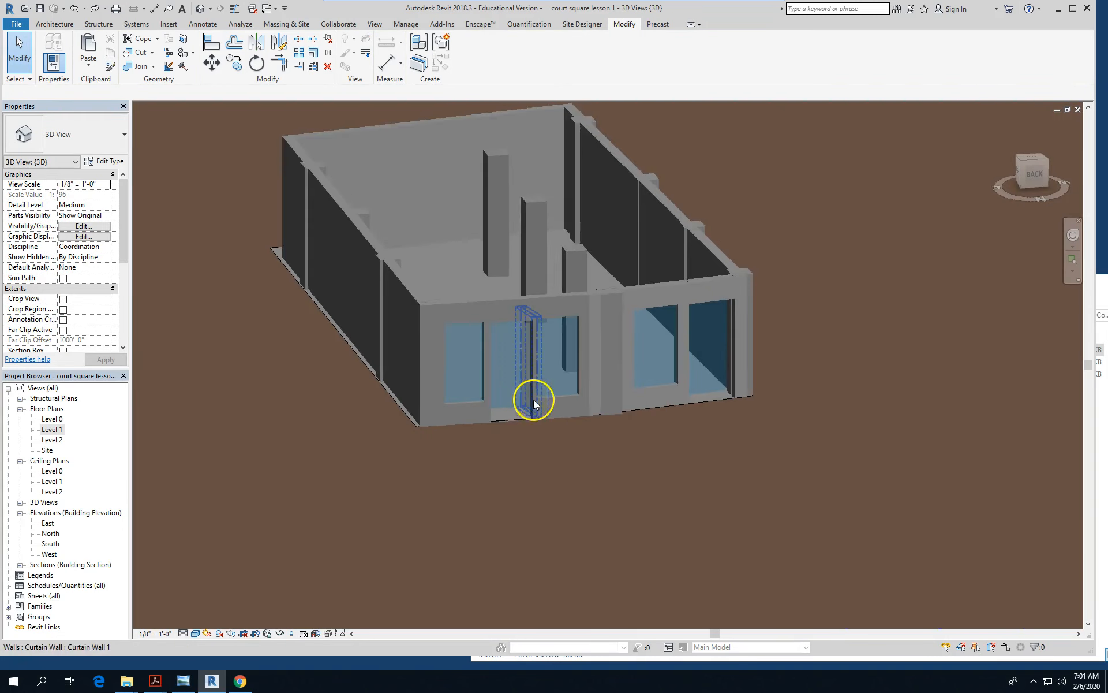
{"action": "middle_click_drag", "start_coordinate": [662, 495], "coordinate": [586, 477], "text": "shift"}
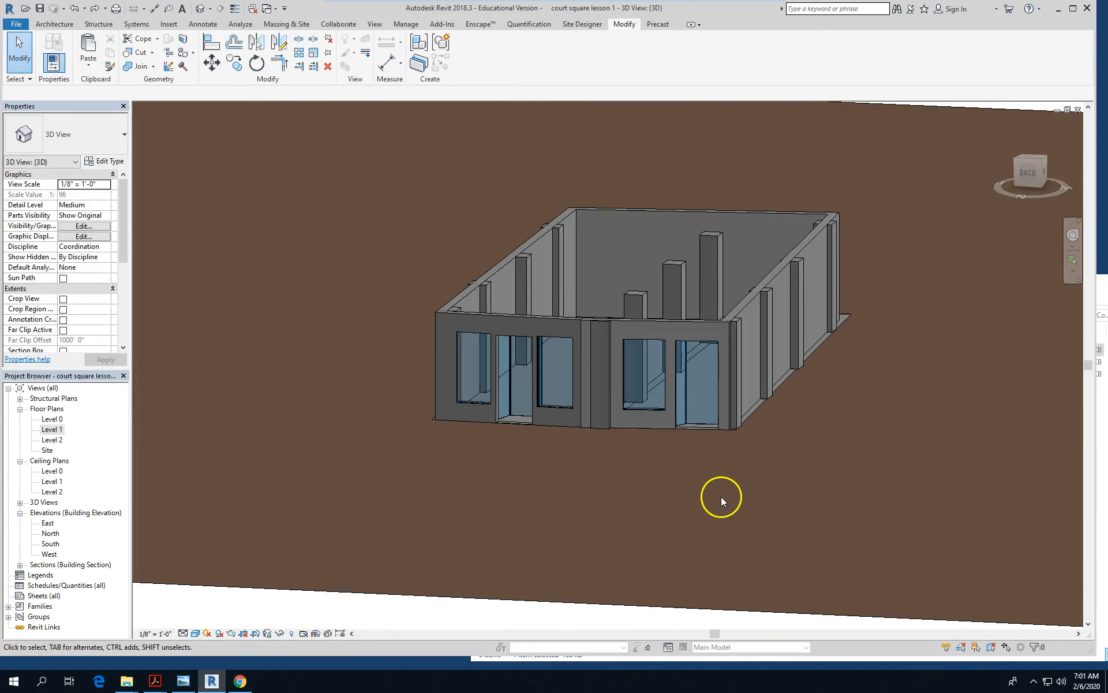
{"action": "scroll", "coordinate": [691, 490], "scroll_direction": "up", "scroll_amount": 2}
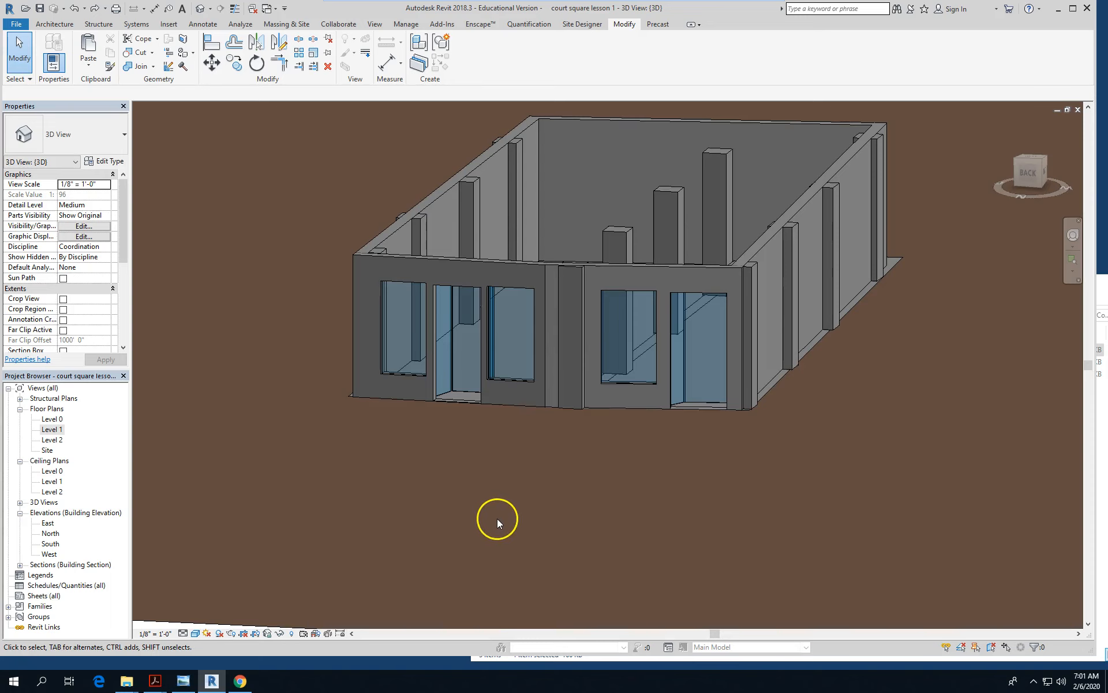
{"action": "middle_click_drag", "start_coordinate": [536, 507], "coordinate": [545, 566], "text": "shift"}
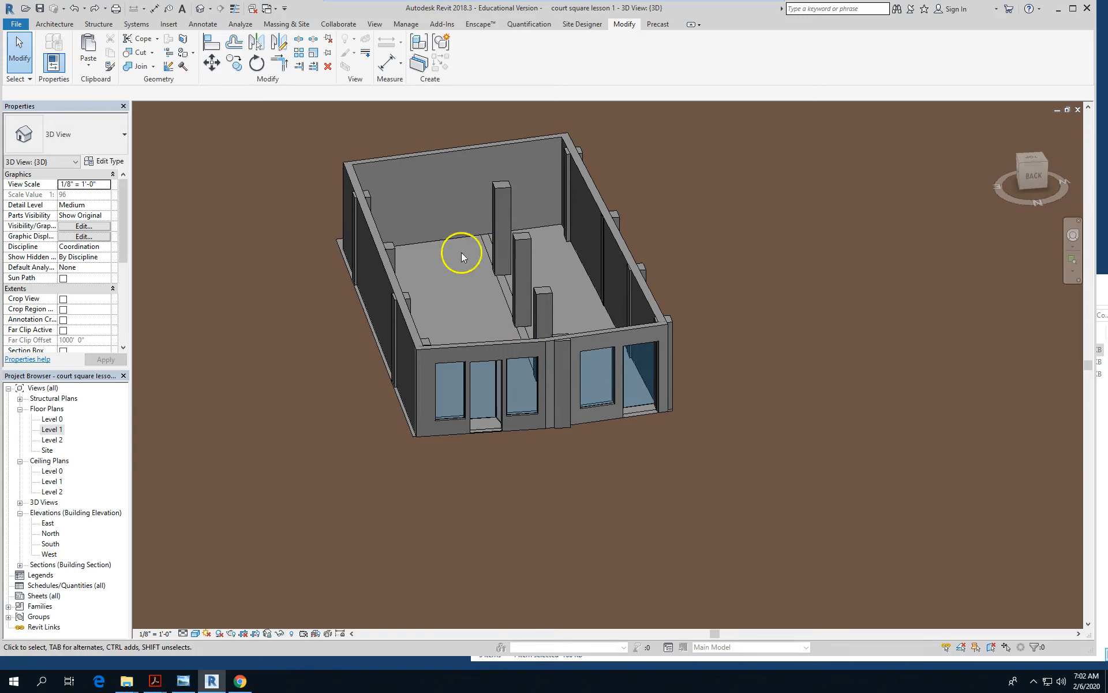
{"action": "scroll", "coordinate": [543, 210], "scroll_direction": "up", "scroll_amount": 2}
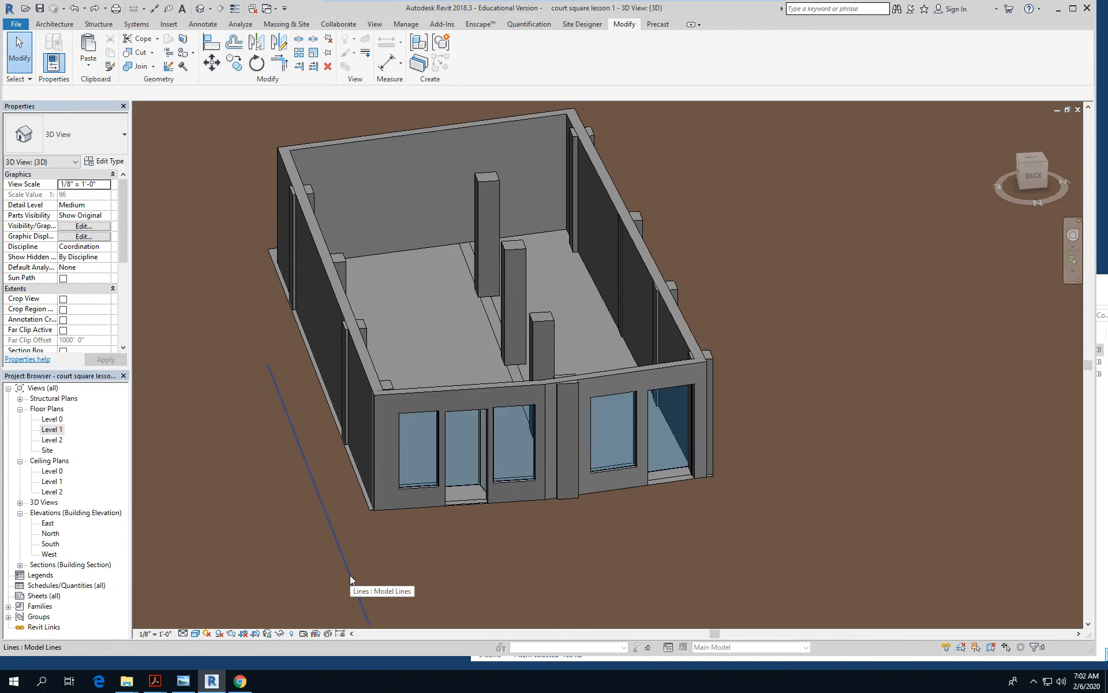
{"action": "left_click", "coordinate": [346, 574]}
{"action": "key", "text": "Delete"}
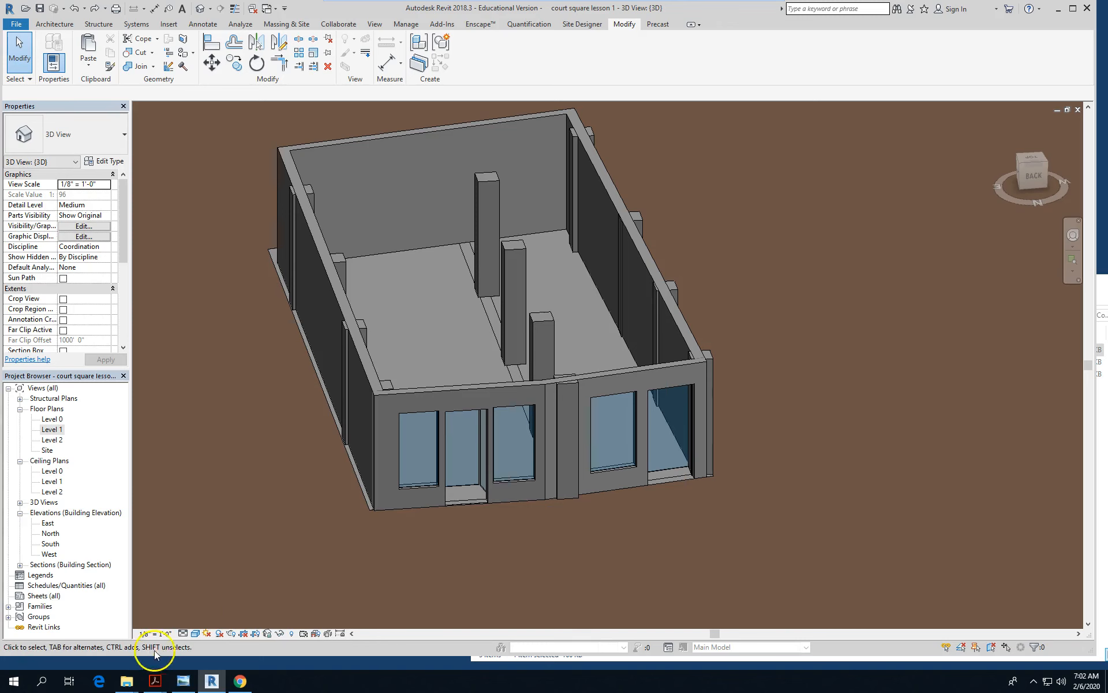